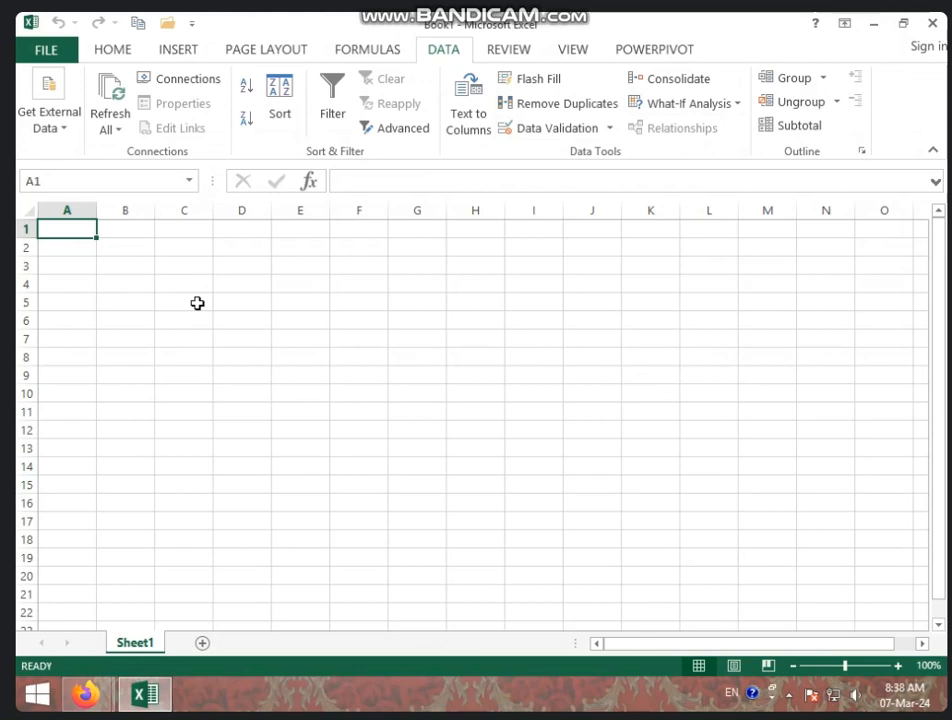
left_click(707, 112)
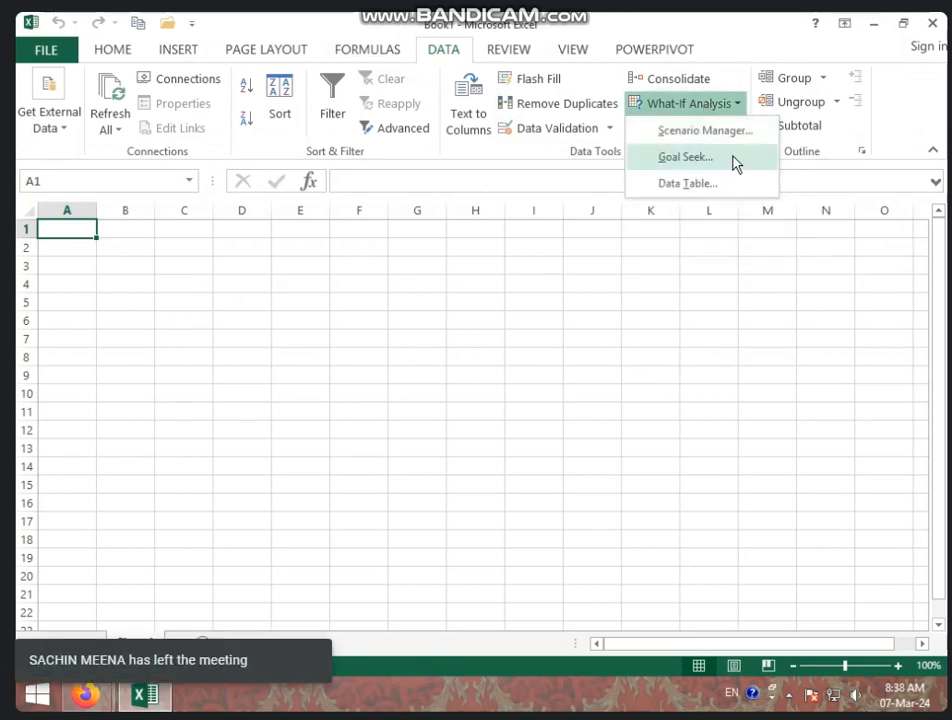
left_click(652, 358)
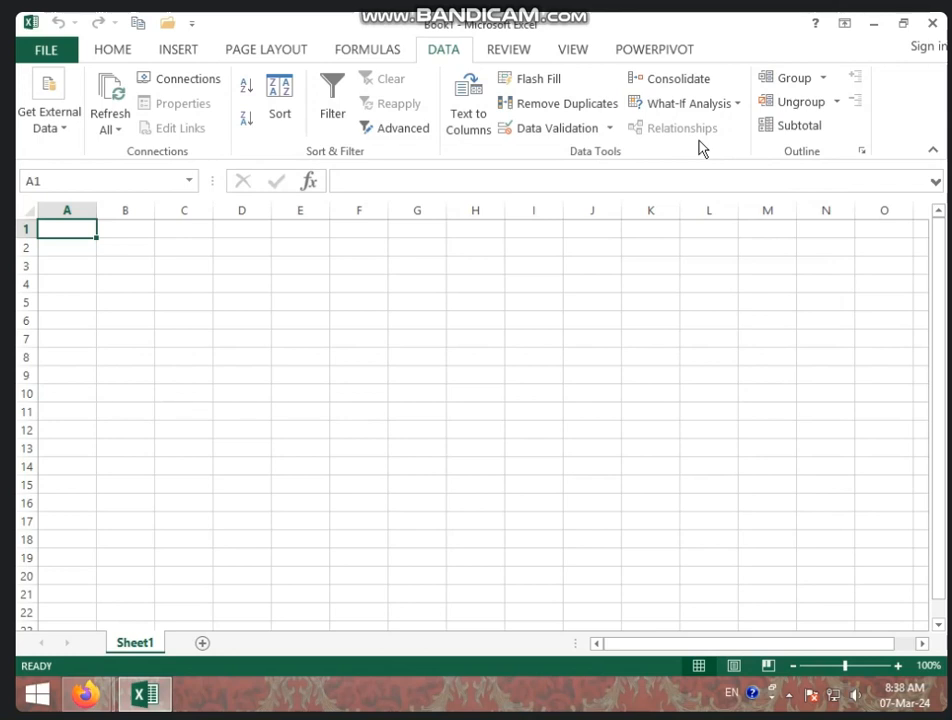
Step: Enter the headers S NO, NAME and SALARY in cells B2 to D2
left_click(151, 242)
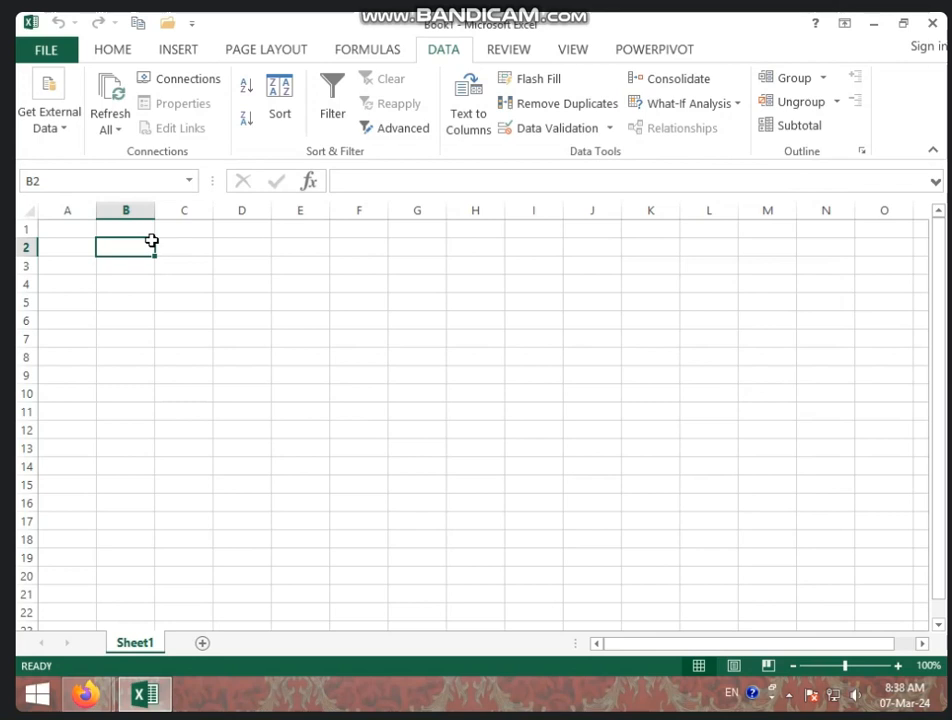
type("s no")
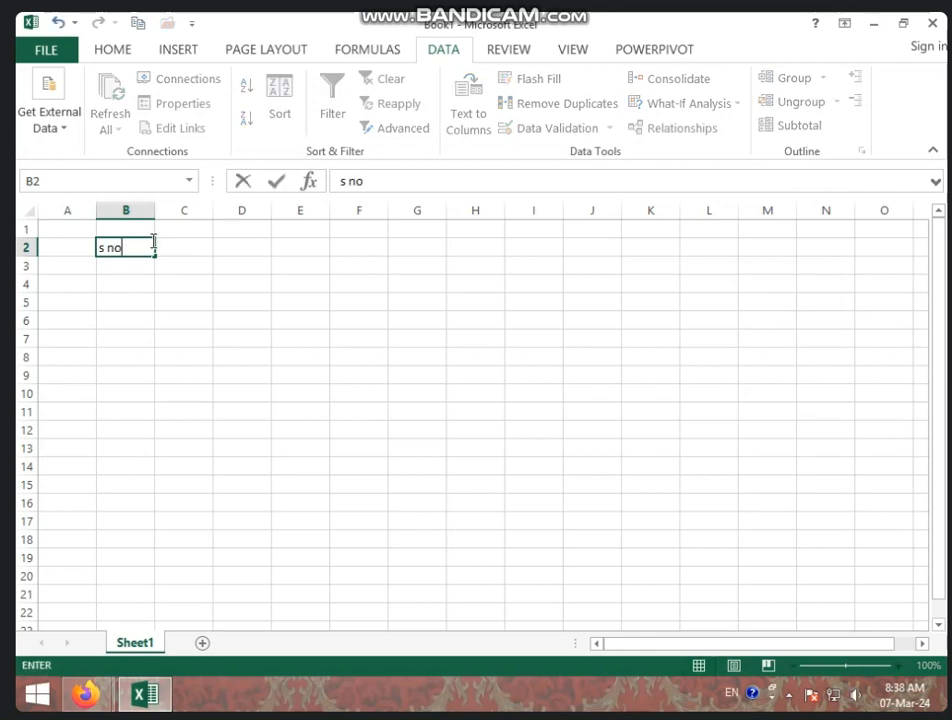
key("BackSpace")
key("BackSpace")
key("BackSpace")
type("S NO")
key("Tab")
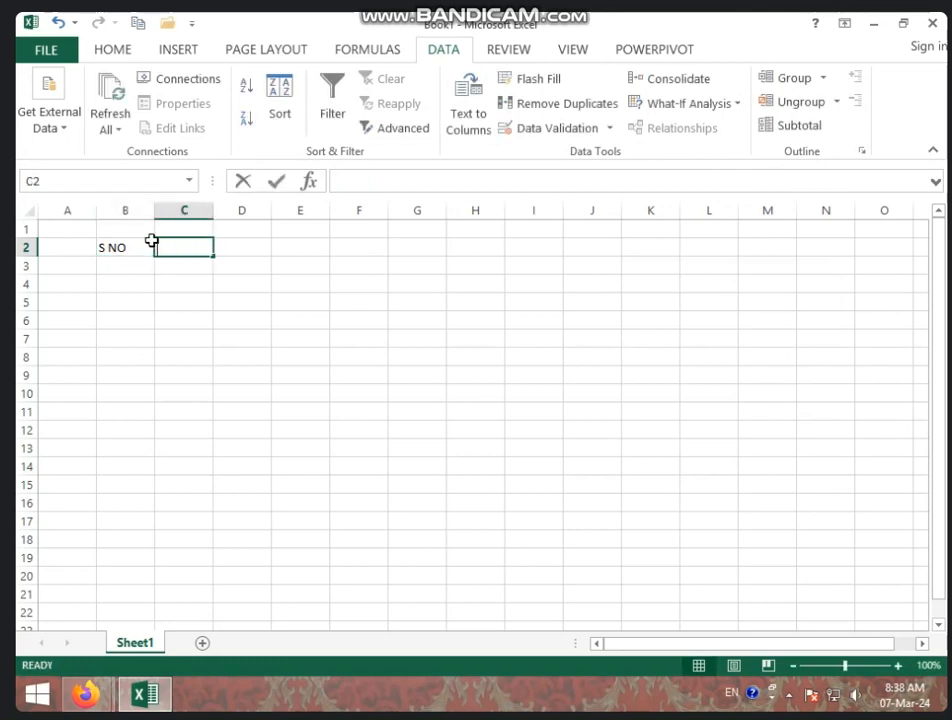
type("NAME")
key("Tab")
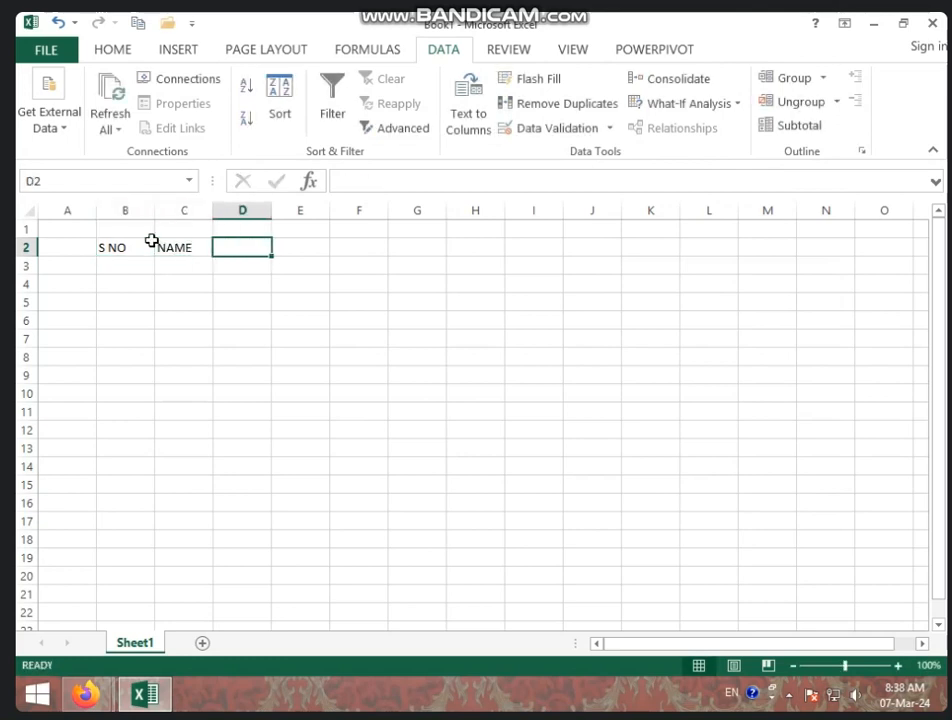
type("SALA")
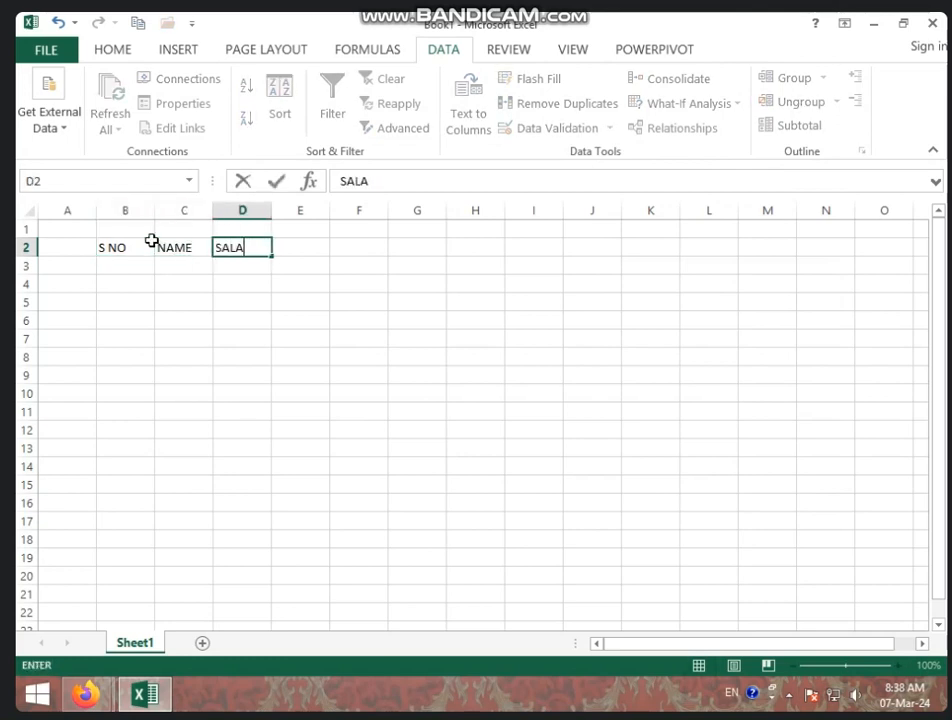
type("RY")
Step: Number the rows 1 to 10 in B3:B12 by entering 1 and 2 and extending the series down
left_click(132, 268)
type("1")
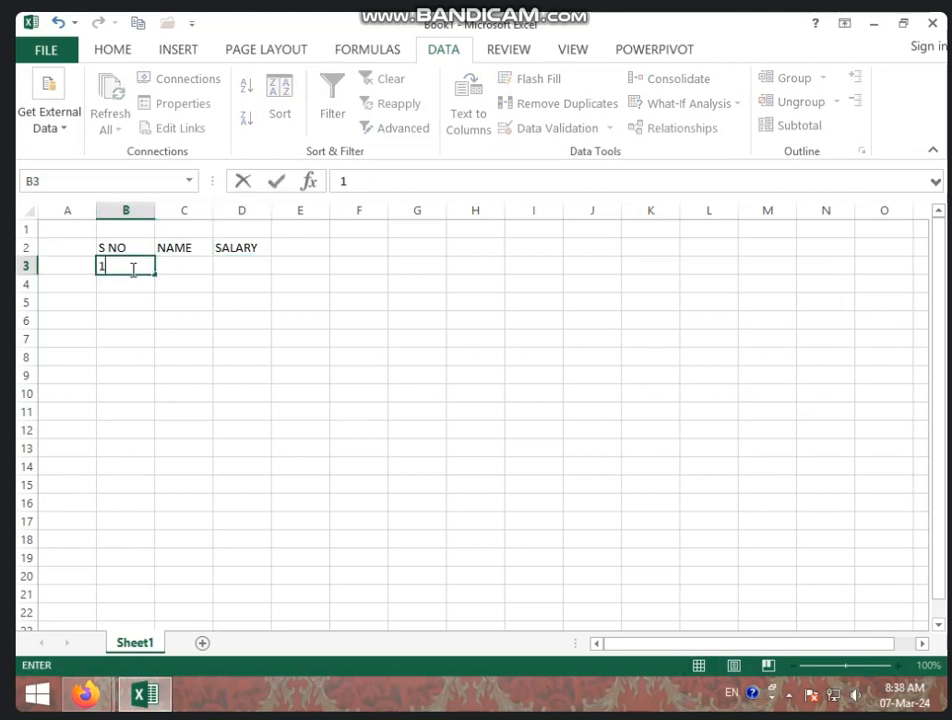
key("Return")
type("32")
key("BackSpace")
key("BackSpace")
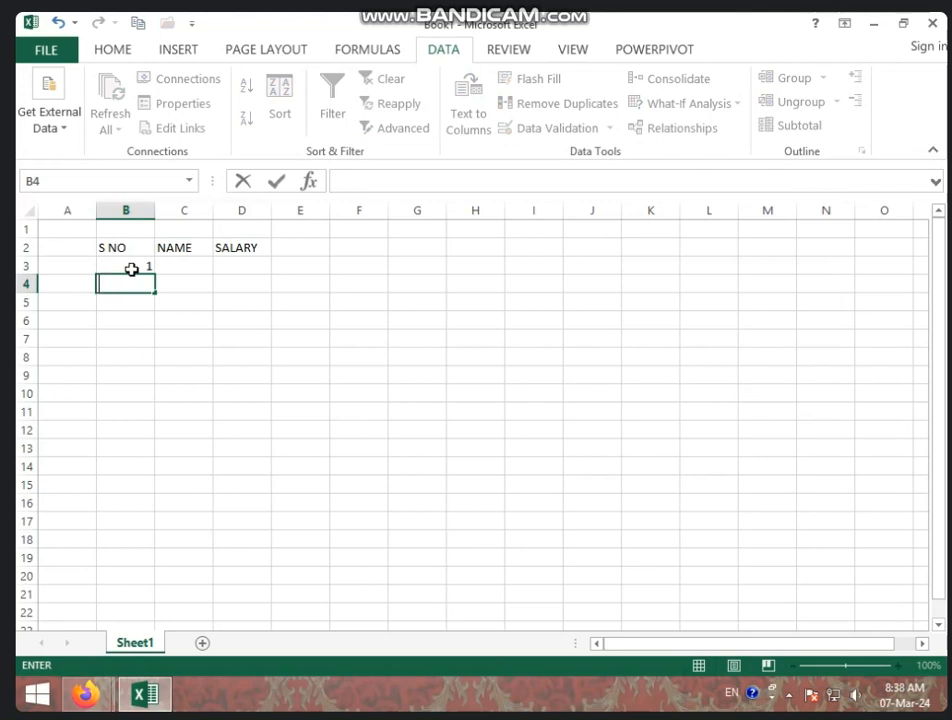
type("2")
left_click(129, 271)
left_click_drag(129, 271, 132, 282)
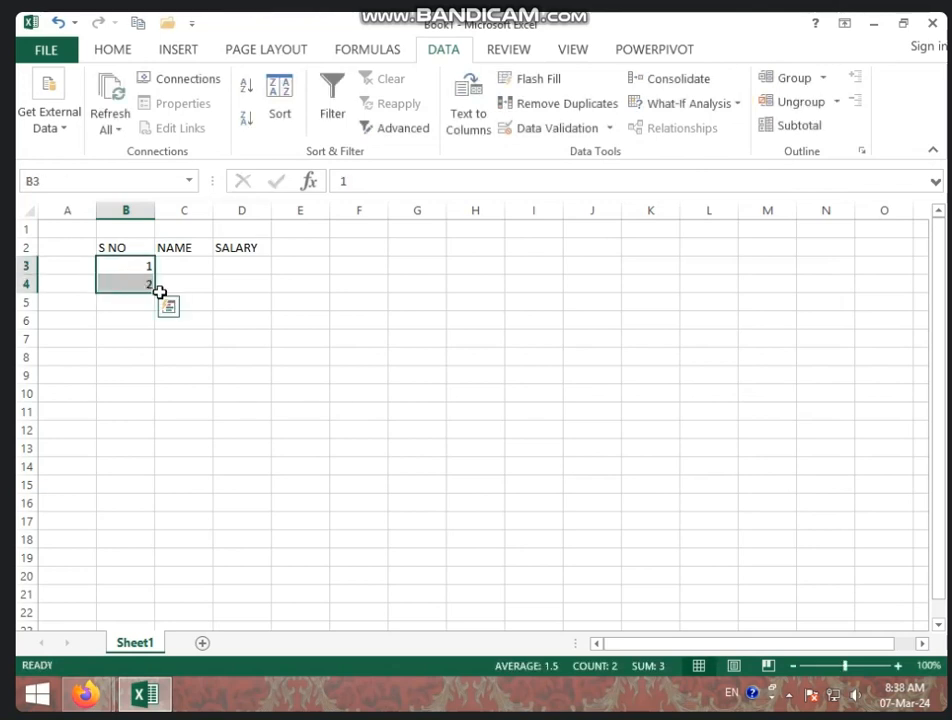
left_click_drag(155, 291, 158, 449)
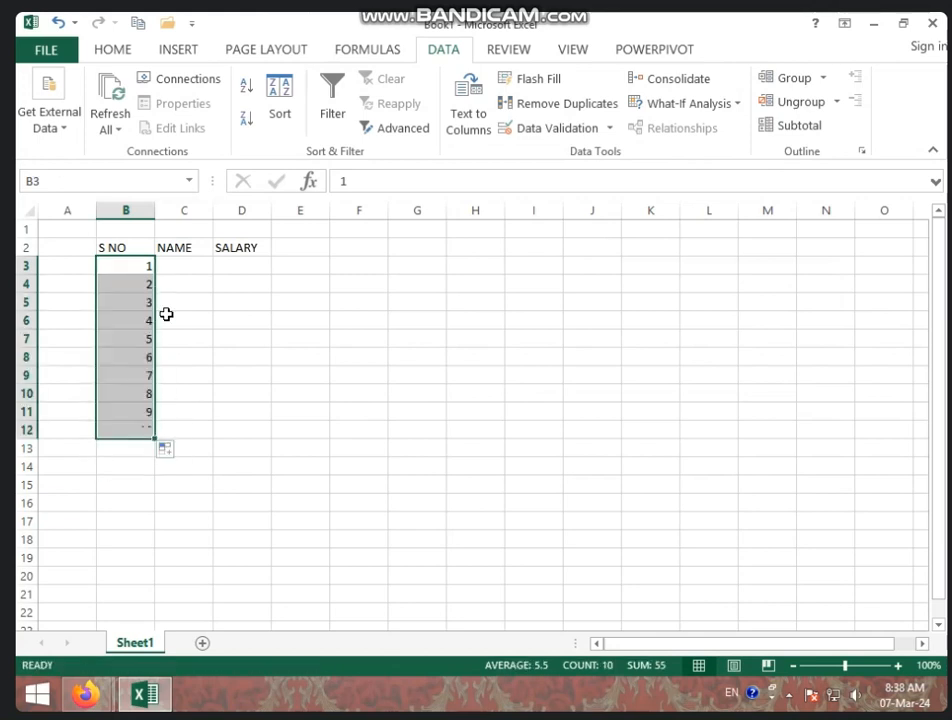
Step: Enter the first names of the first four people in the NAME column, cells C3 to C6
left_click(187, 262)
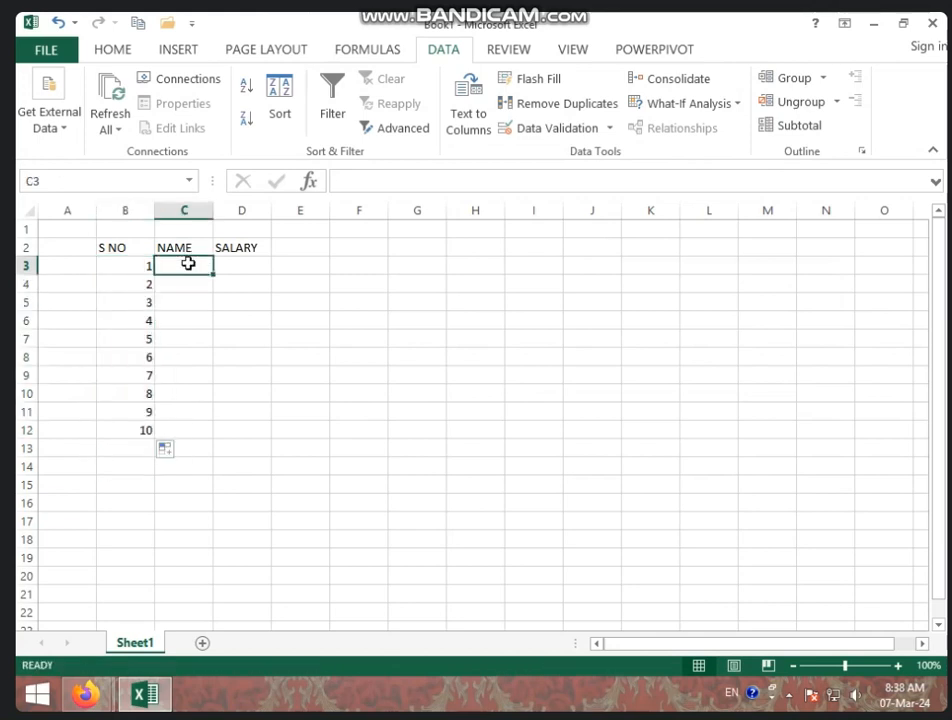
type("ANKIT")
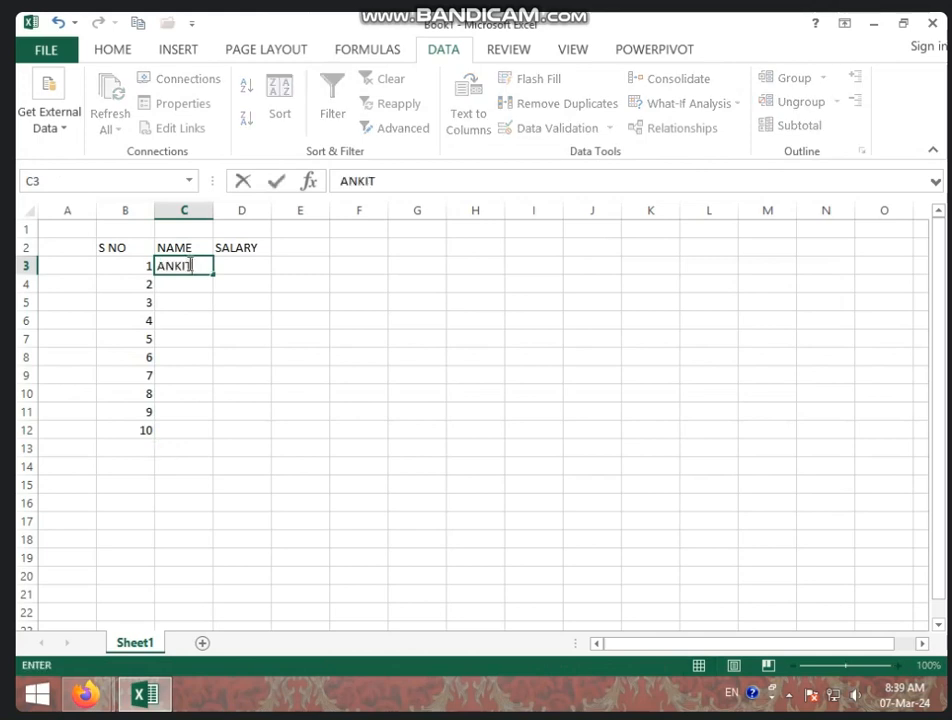
key("Return")
type("VISHU")
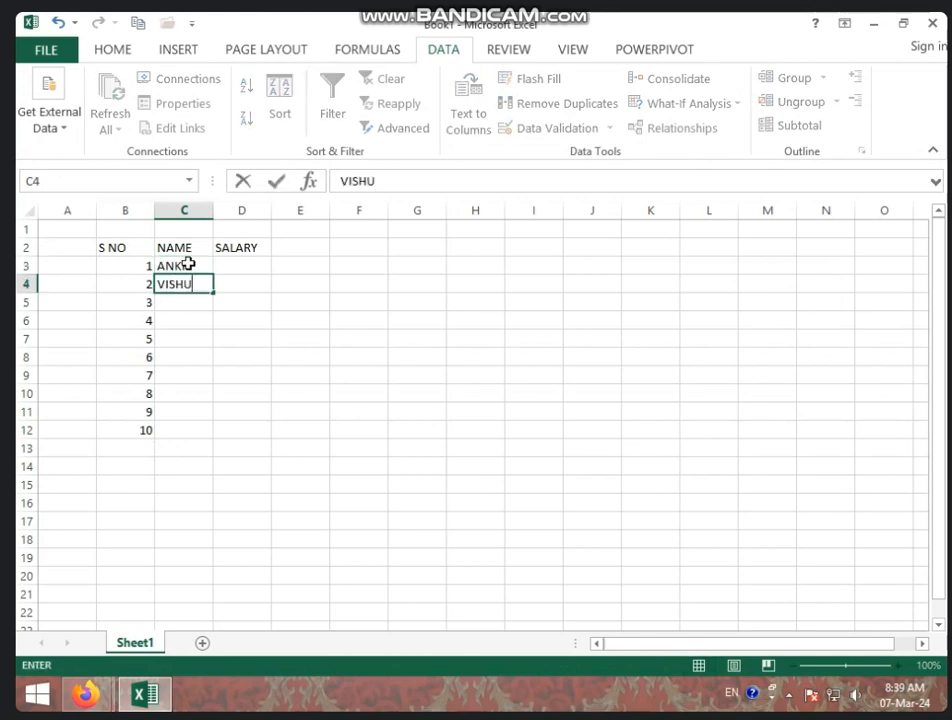
key("Return")
type("VAIBHAV")
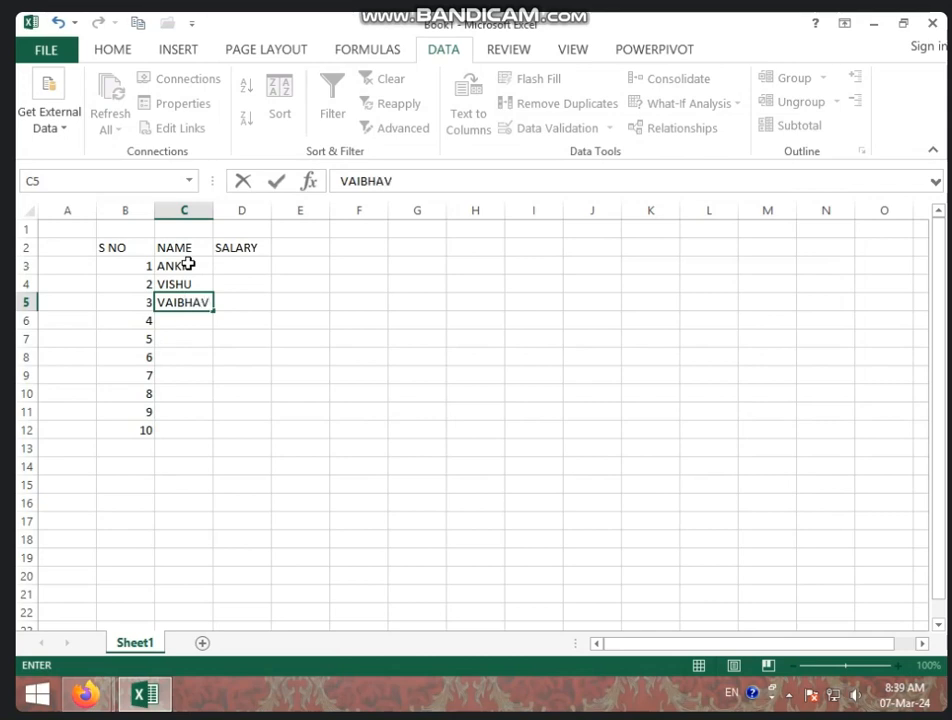
key("Return")
type("SMO")
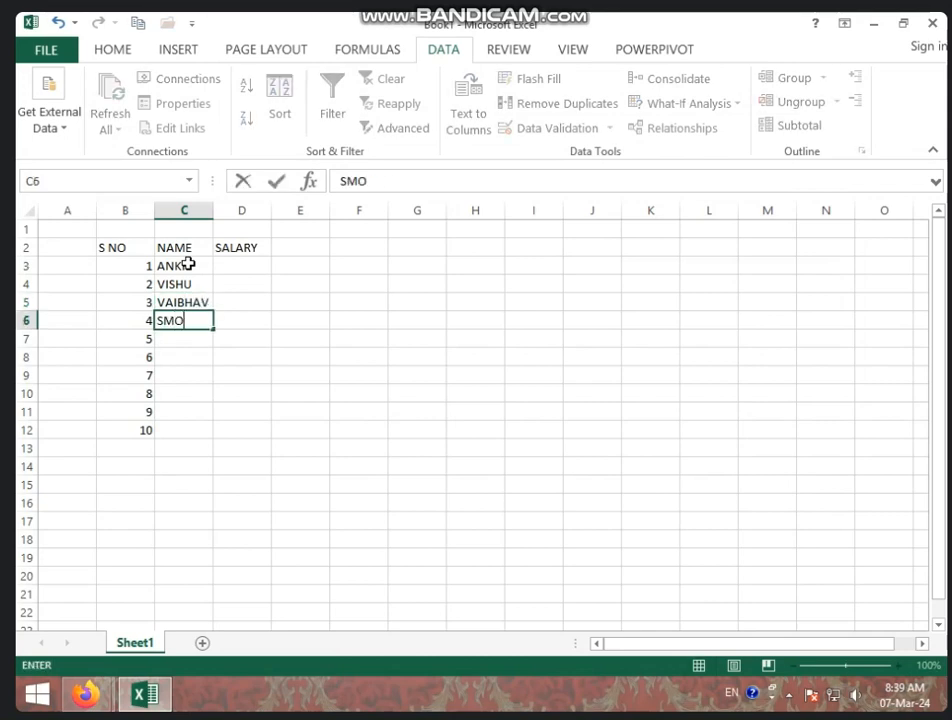
key("BackSpace")
key("BackSpace")
type("OMYA")
key("Return")
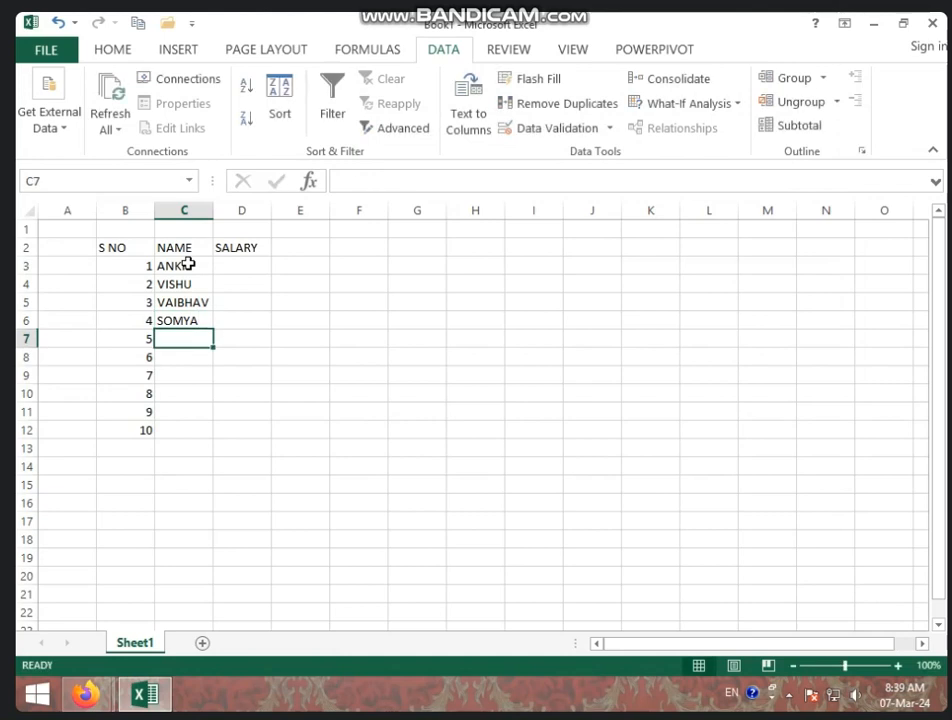
Step: Enter the first names of the remaining six people in the NAME column, cells C7 to C12
type("ANKIT")
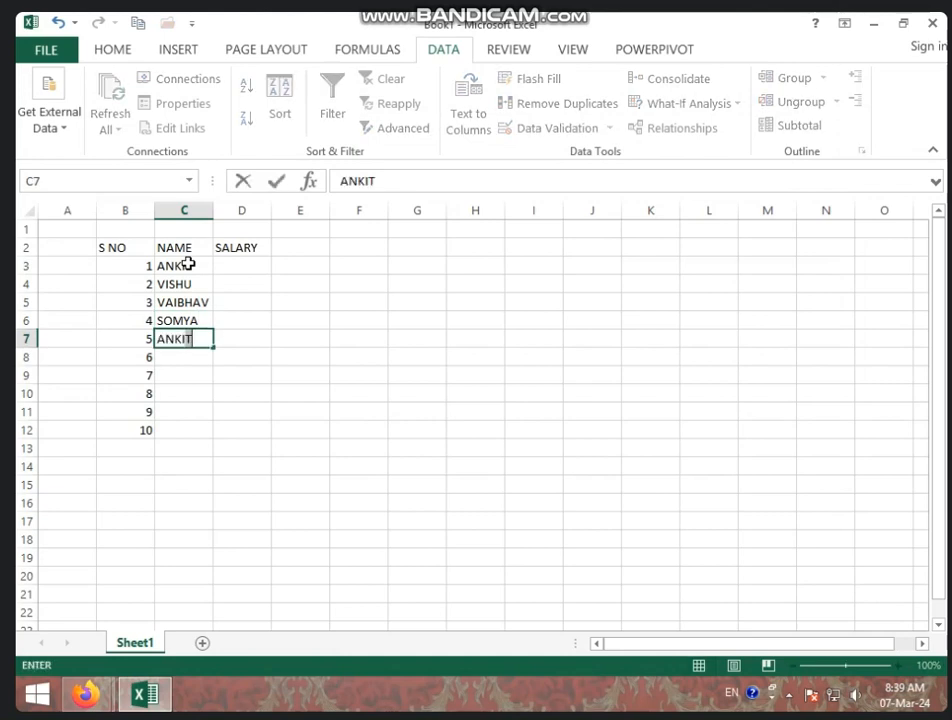
type("A")
key("Return")
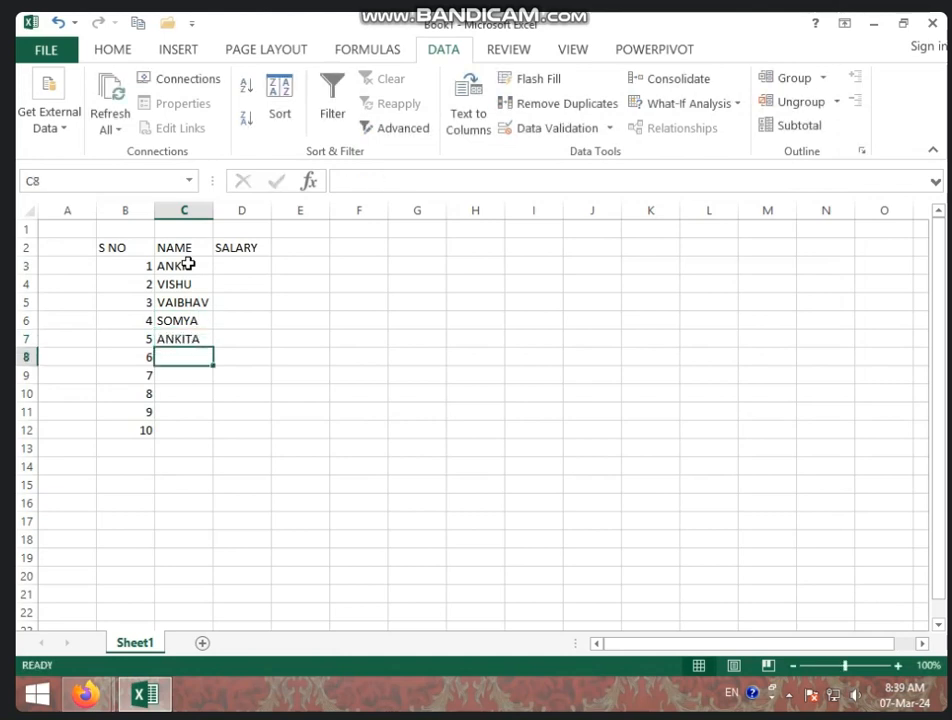
type("SHIVANI")
key("Return")
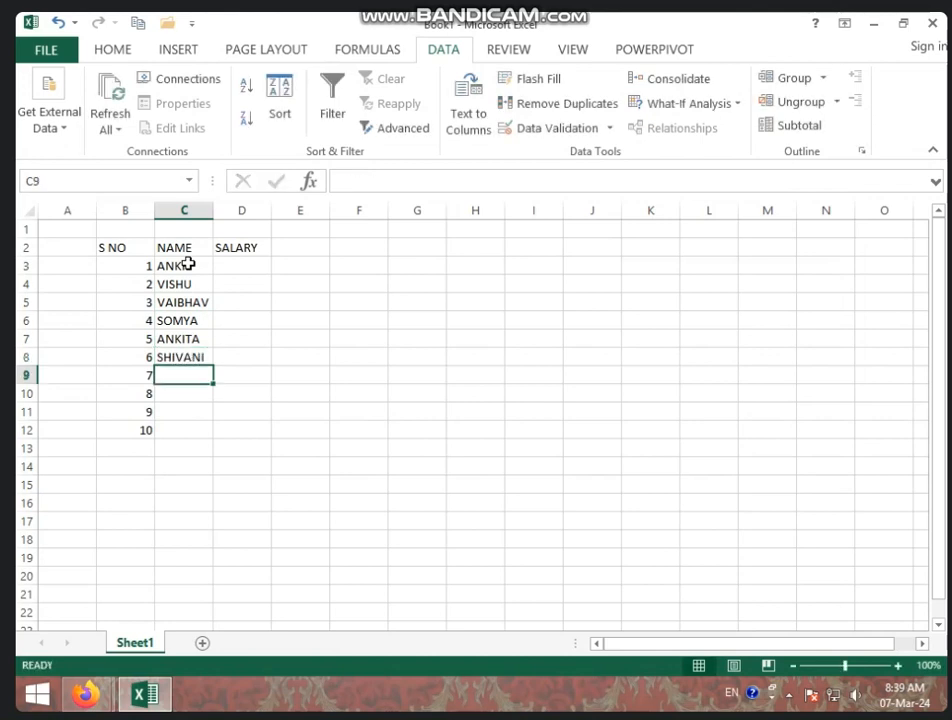
type("SONAM")
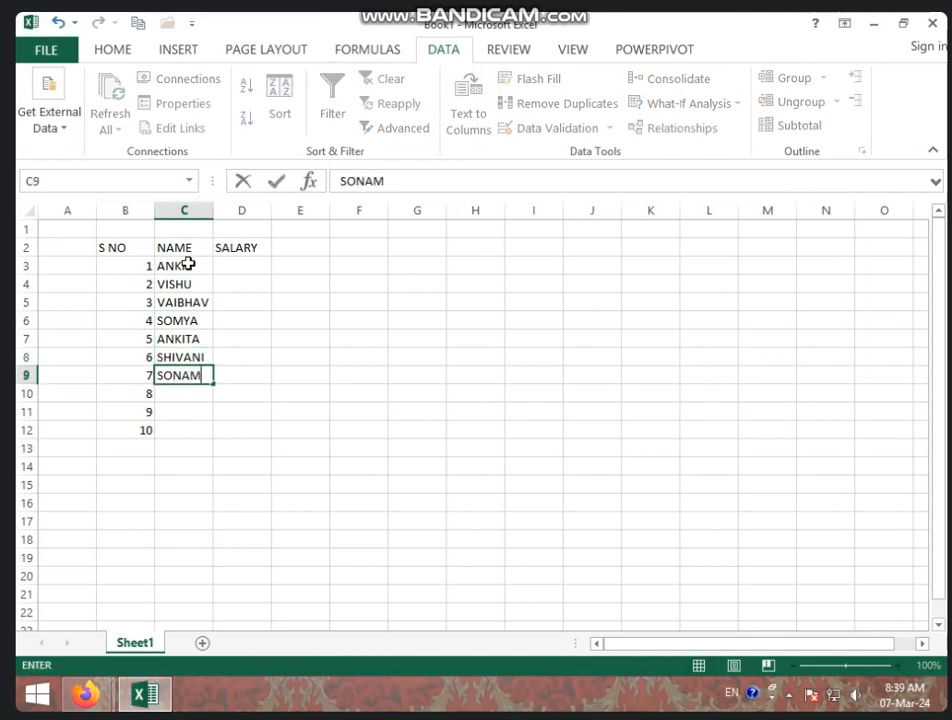
key("Return")
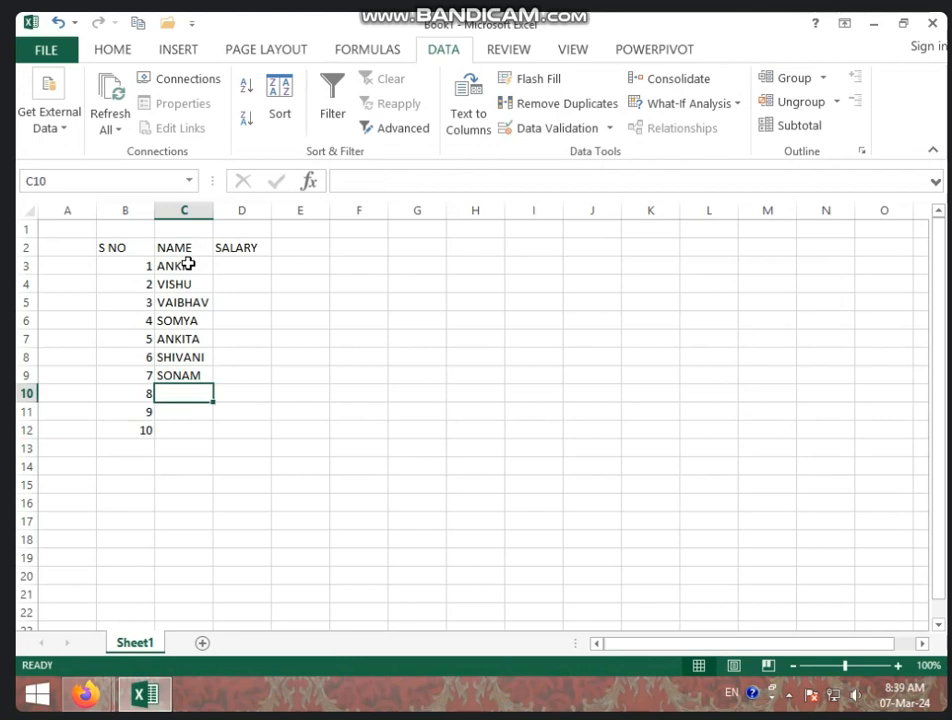
type("VIBHA")
key("Return")
type("SHRISHI")
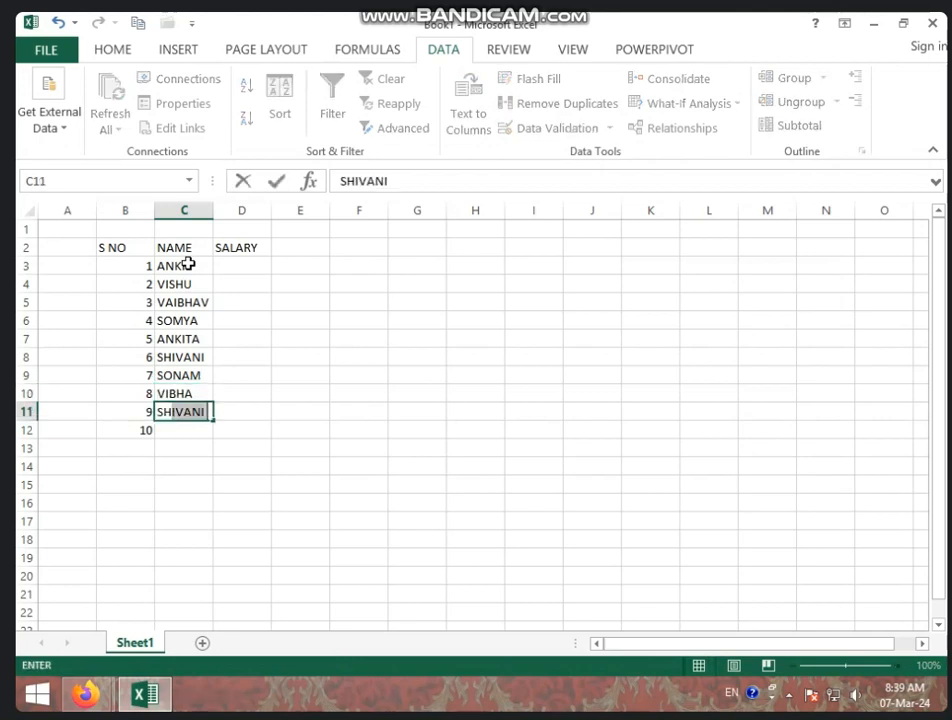
key("Return")
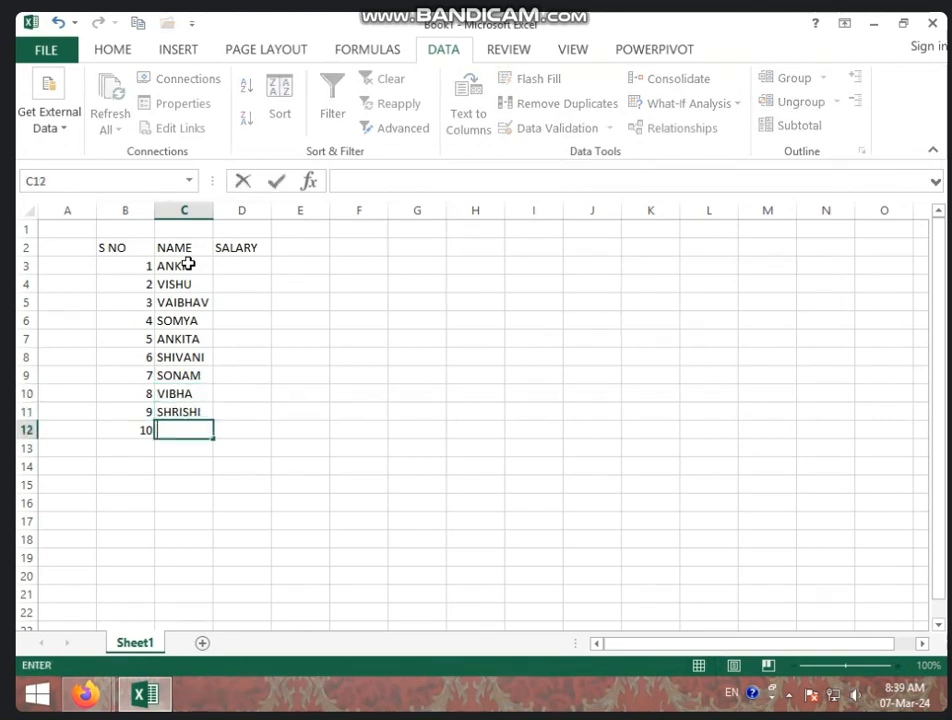
type("SHREE")
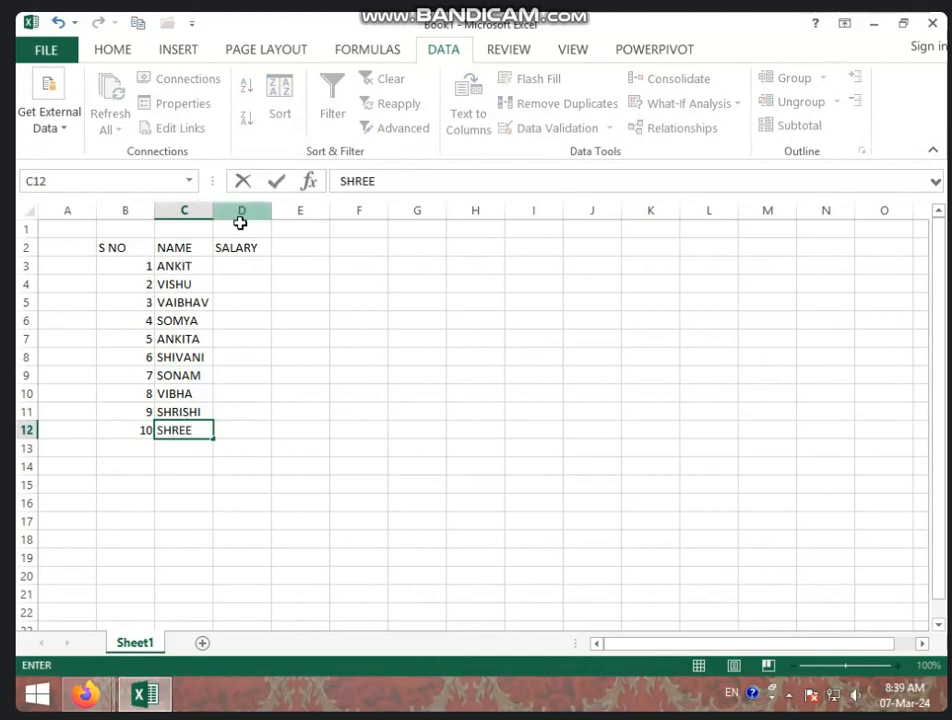
Step: Fill the SALARY column by entering 2500 in D3 and 3300 in D4 and extending the series down to D12
left_click(234, 271)
type("2500")
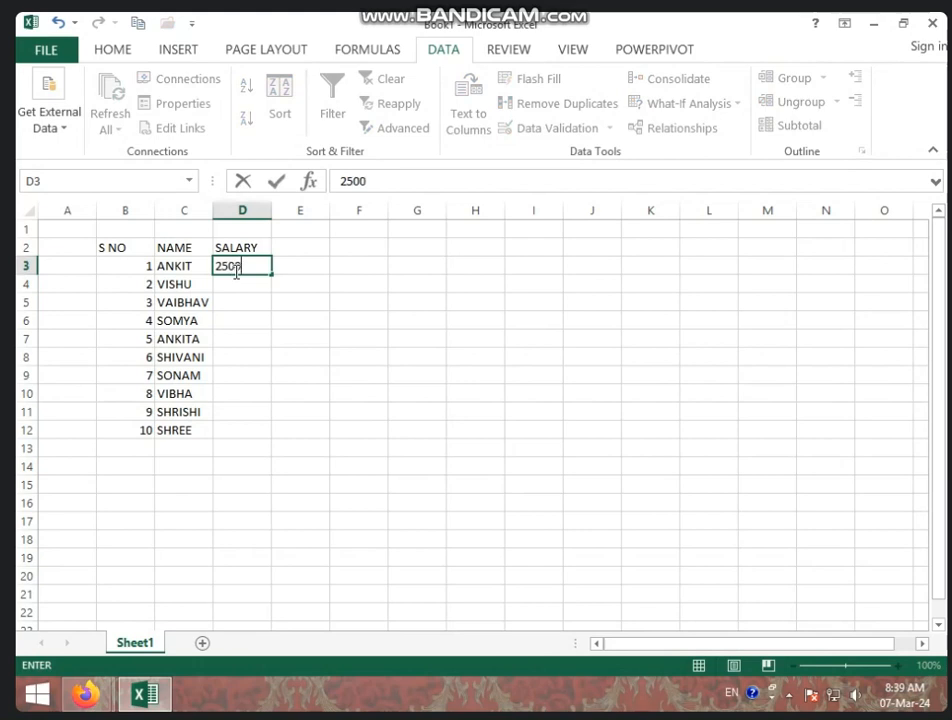
key("Return")
type("33000")
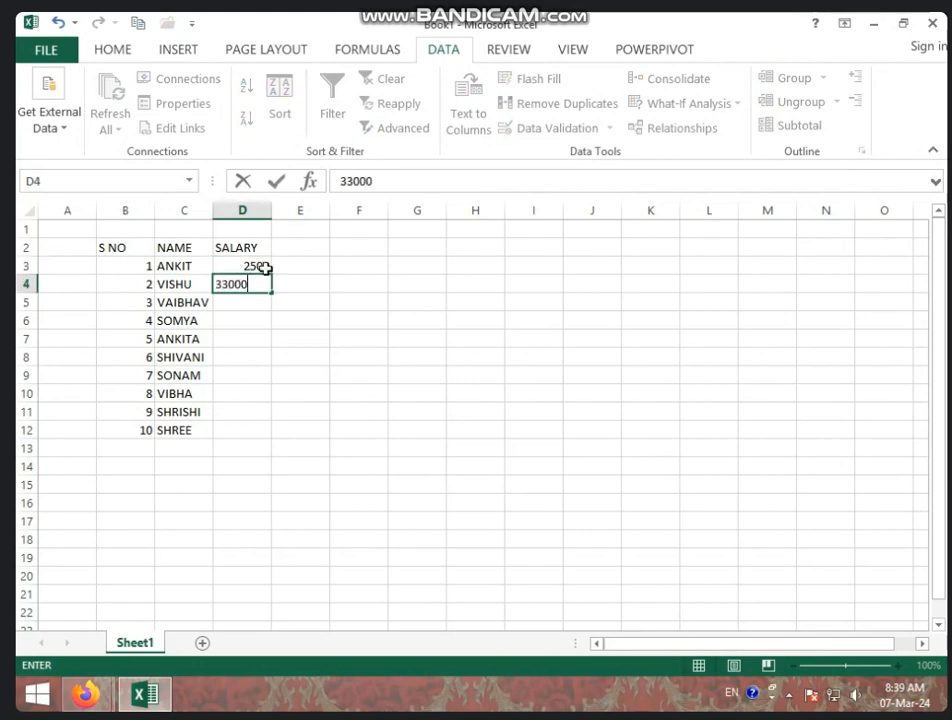
key("BackSpace")
left_click_drag(262, 268, 289, 436)
left_click(398, 394)
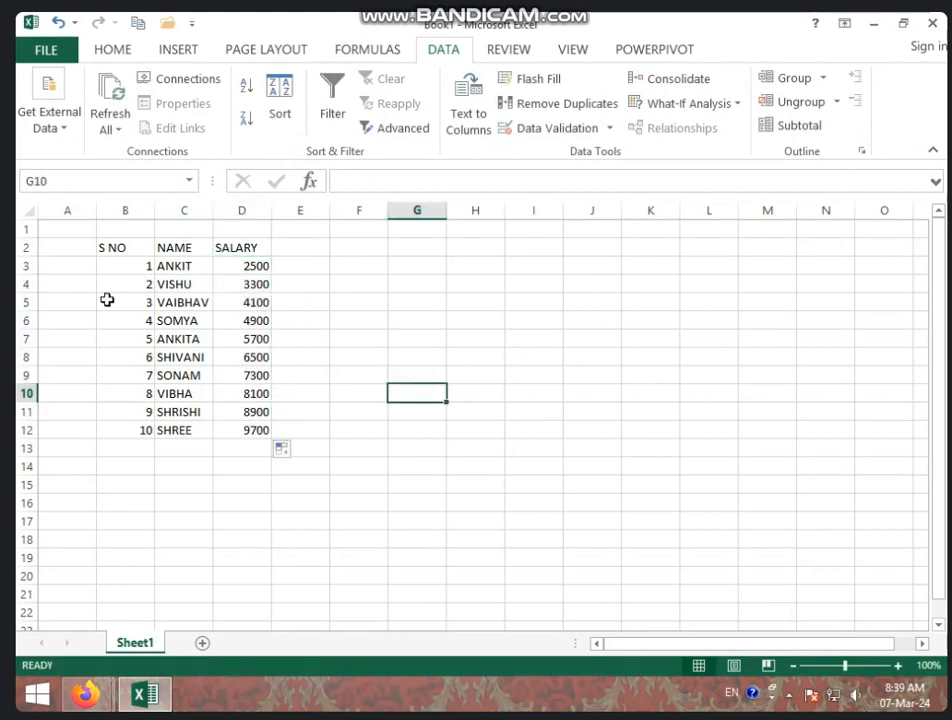
Step: Apply all borders to the table in B2:D12 and centre its contents horizontally and vertically
left_click_drag(138, 250, 246, 431)
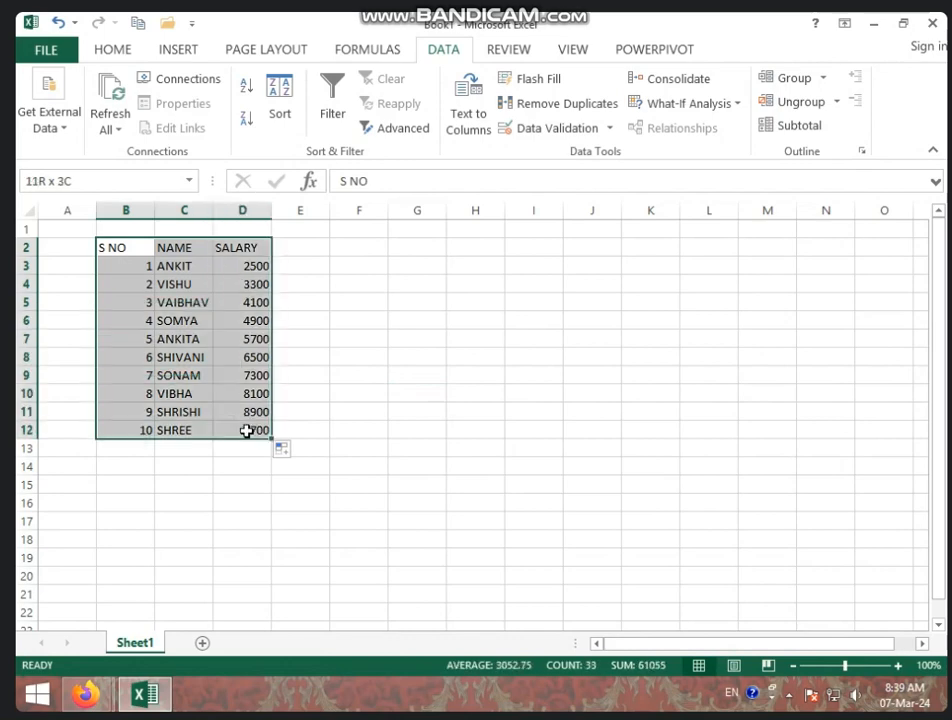
left_click(124, 50)
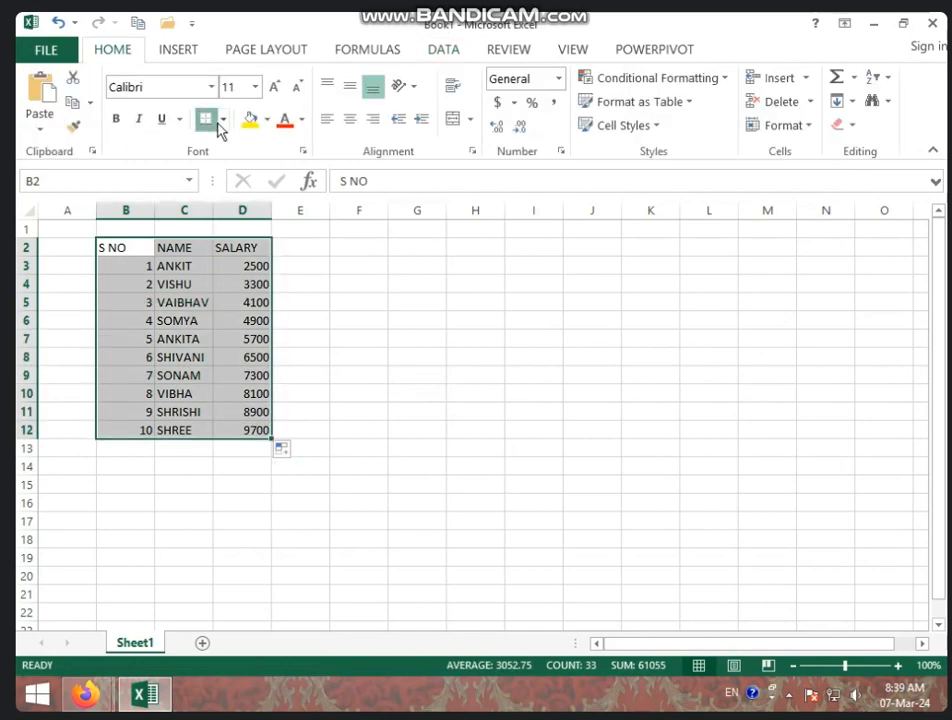
left_click(222, 121)
left_click(261, 276)
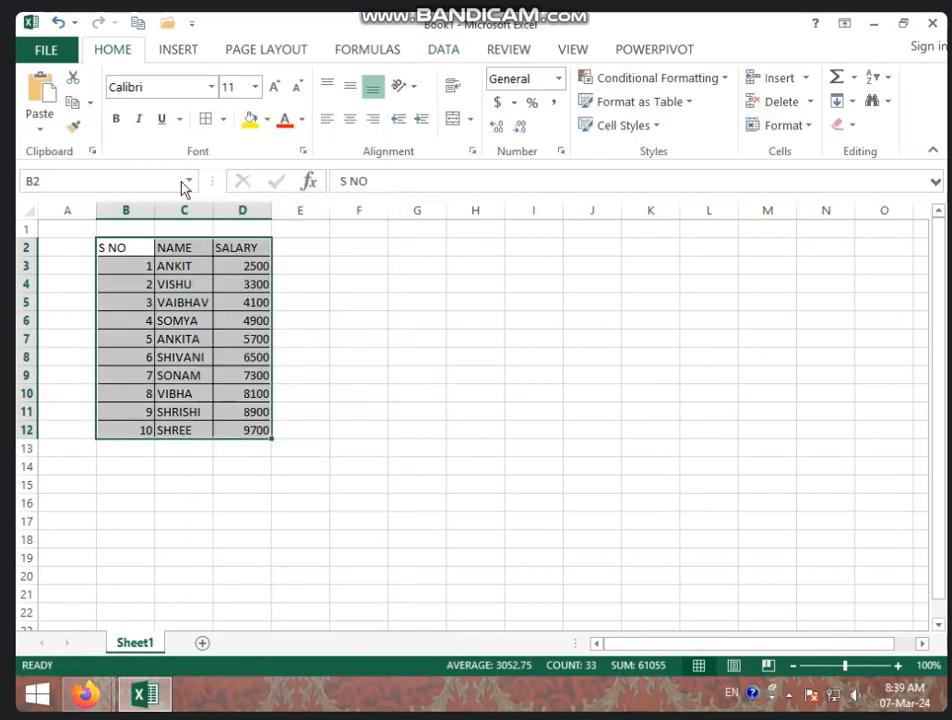
left_click(349, 118)
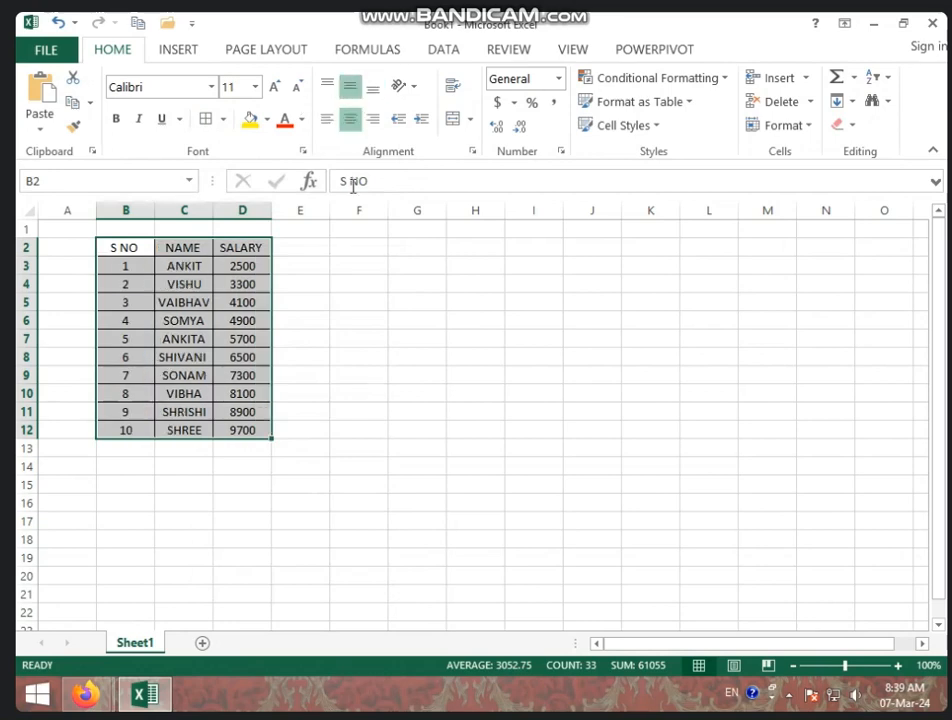
left_click(358, 354)
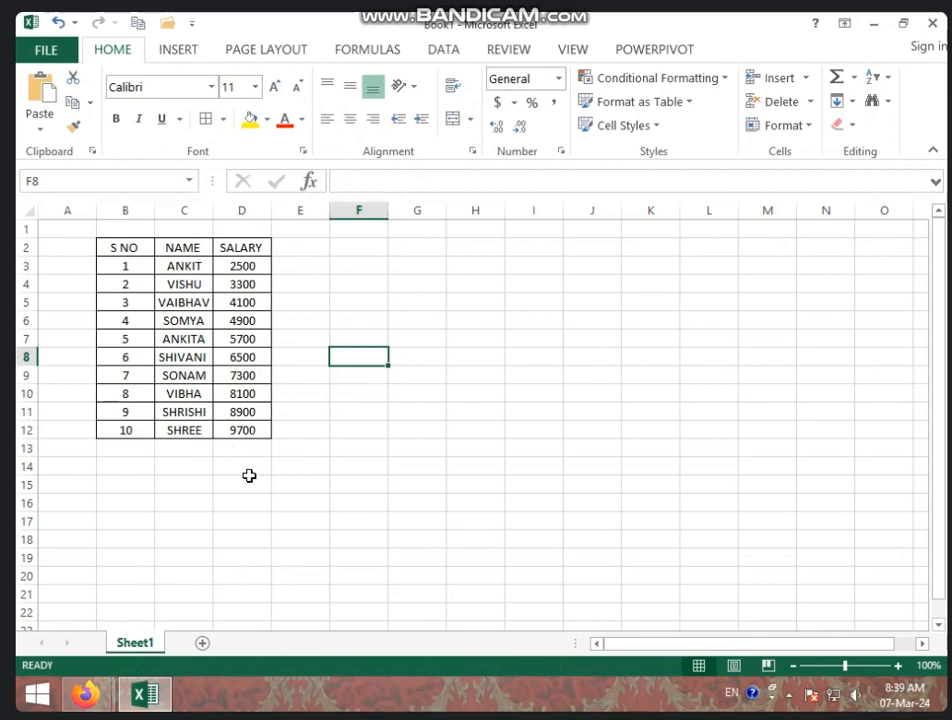
Step: Copy the S NO and NAME columns, B2:C12, from Sheet1 and paste them at B4 of a new sheet
left_click_drag(127, 250, 172, 436)
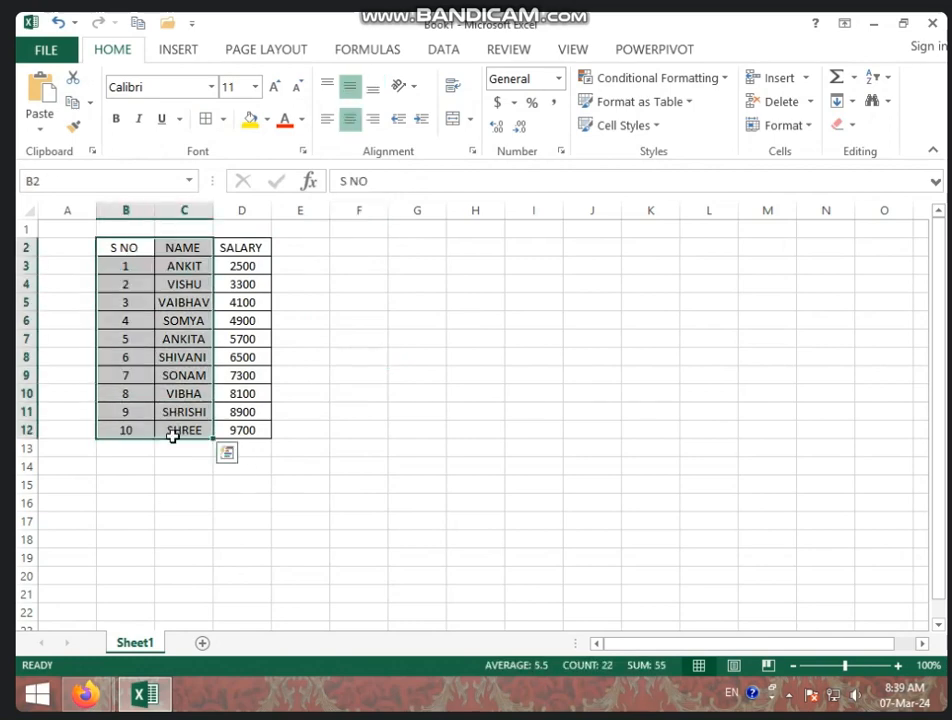
key("ctrl+c")
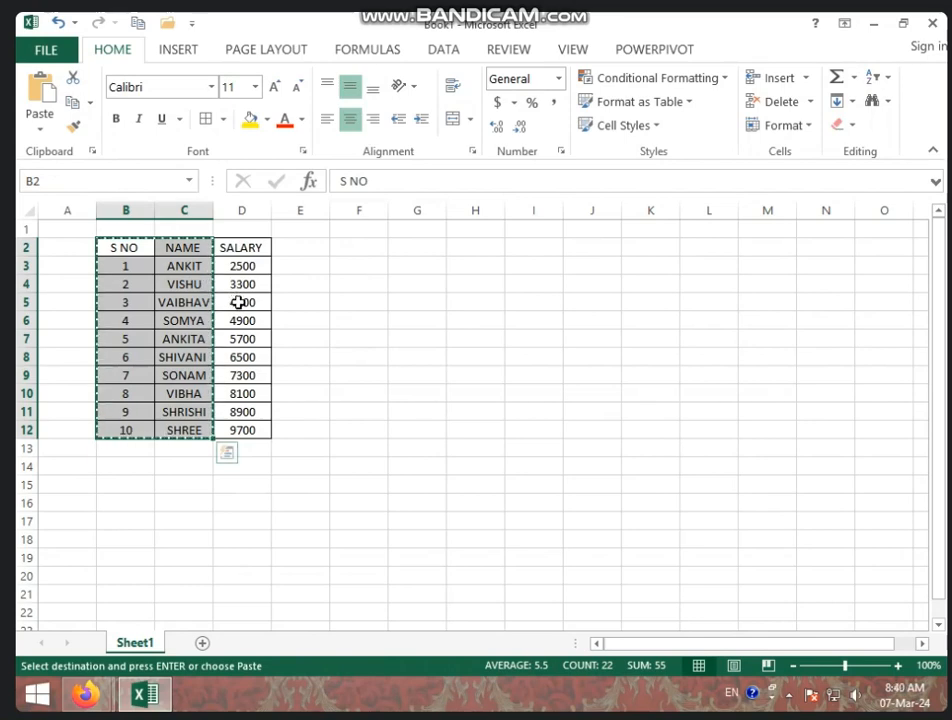
left_click(201, 643)
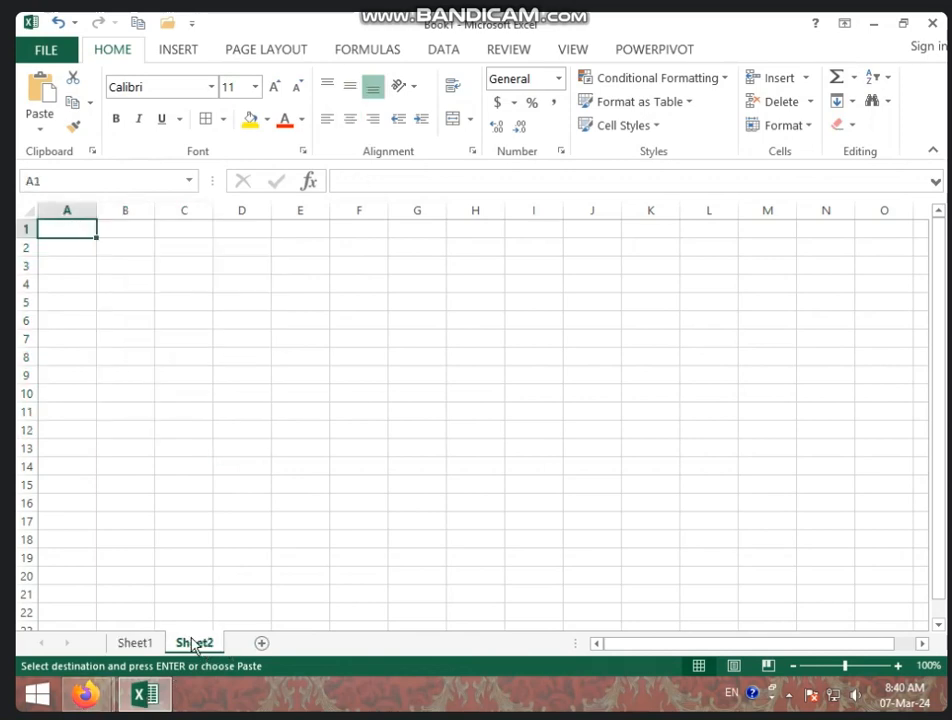
left_click(146, 284)
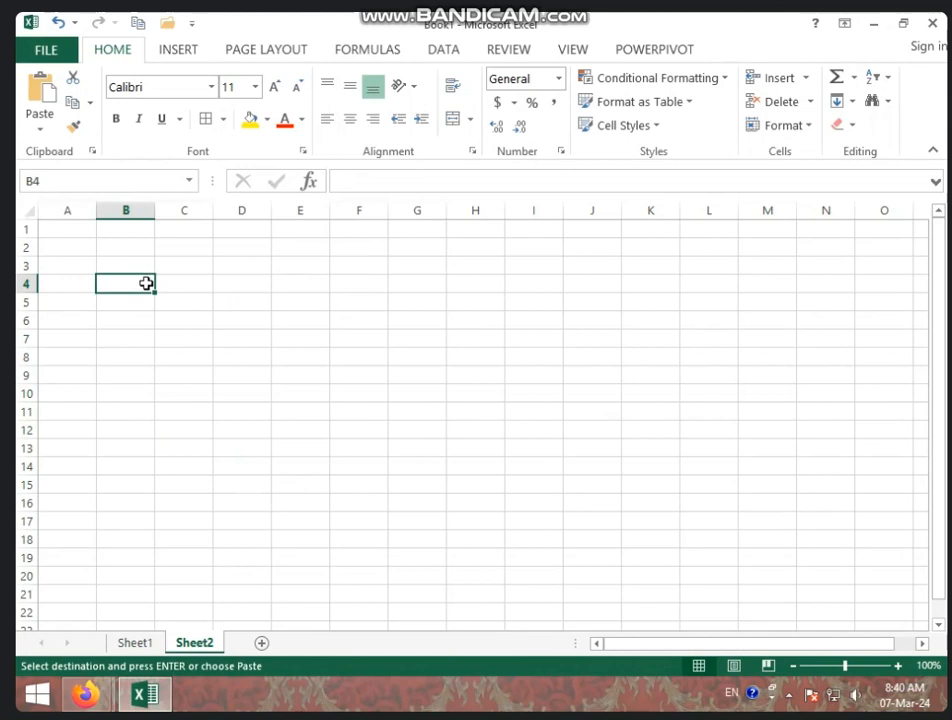
key("ctrl+v")
Step: Add an ATTENDANCE header in D4 and fill D5 to D14 with 29
left_click(242, 287)
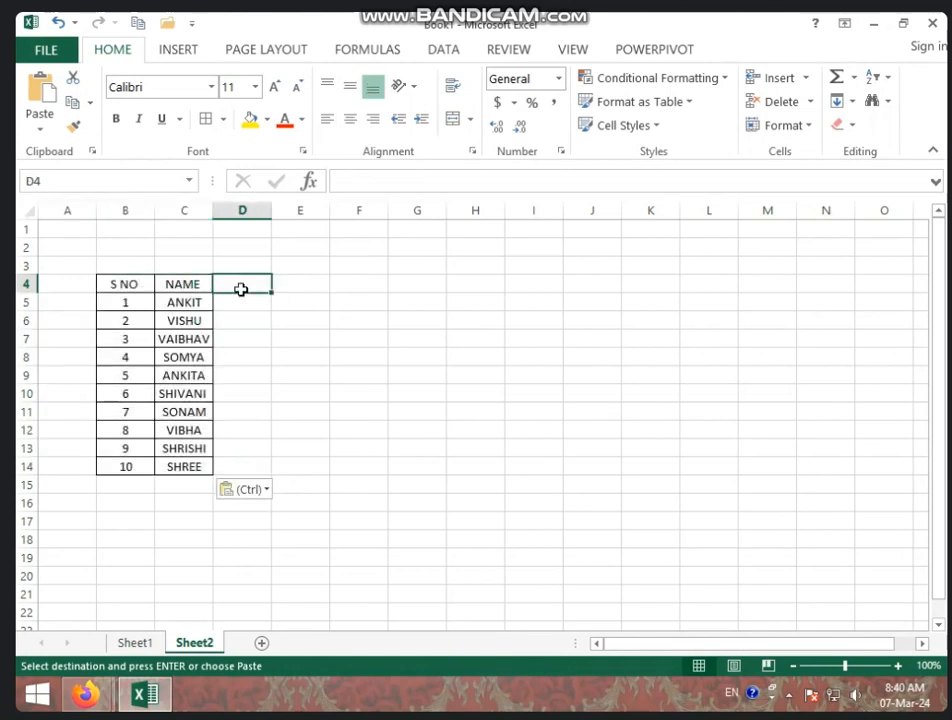
type("A")
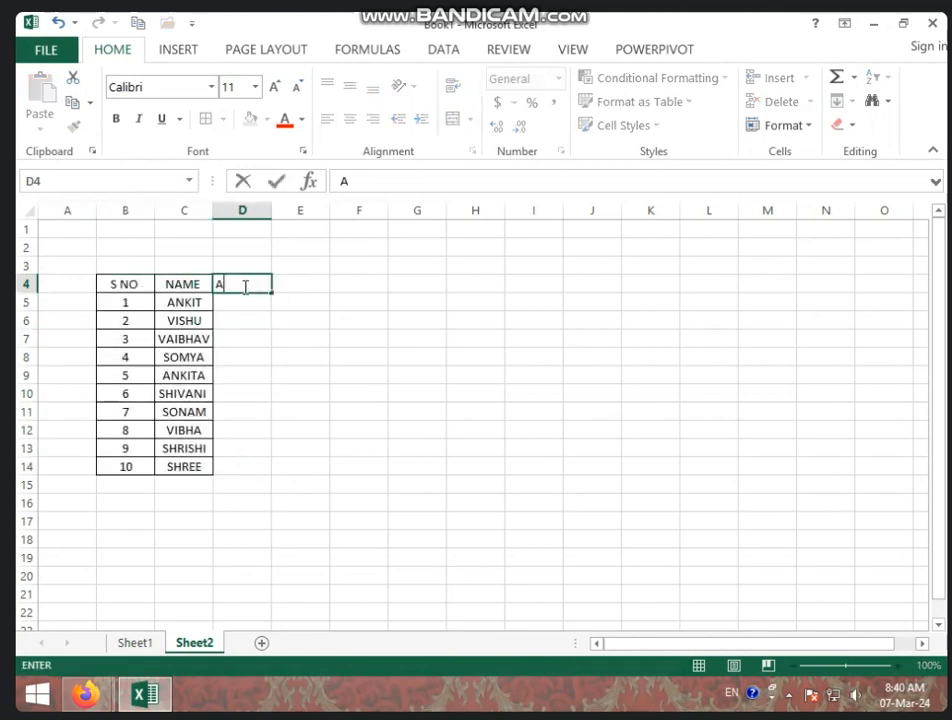
type("TTENDANCE")
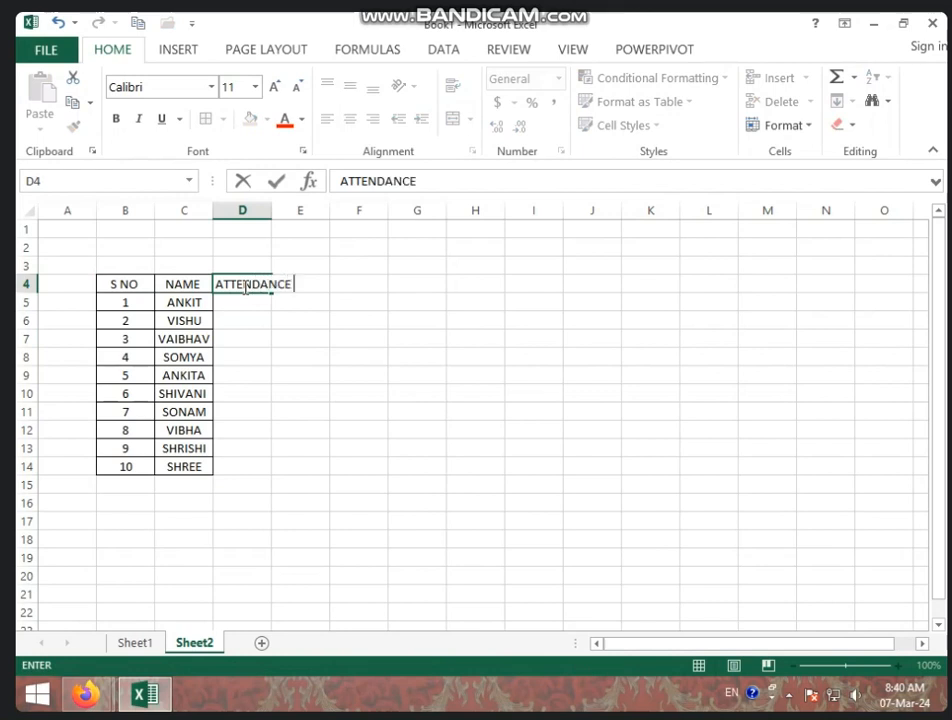
left_click(240, 304)
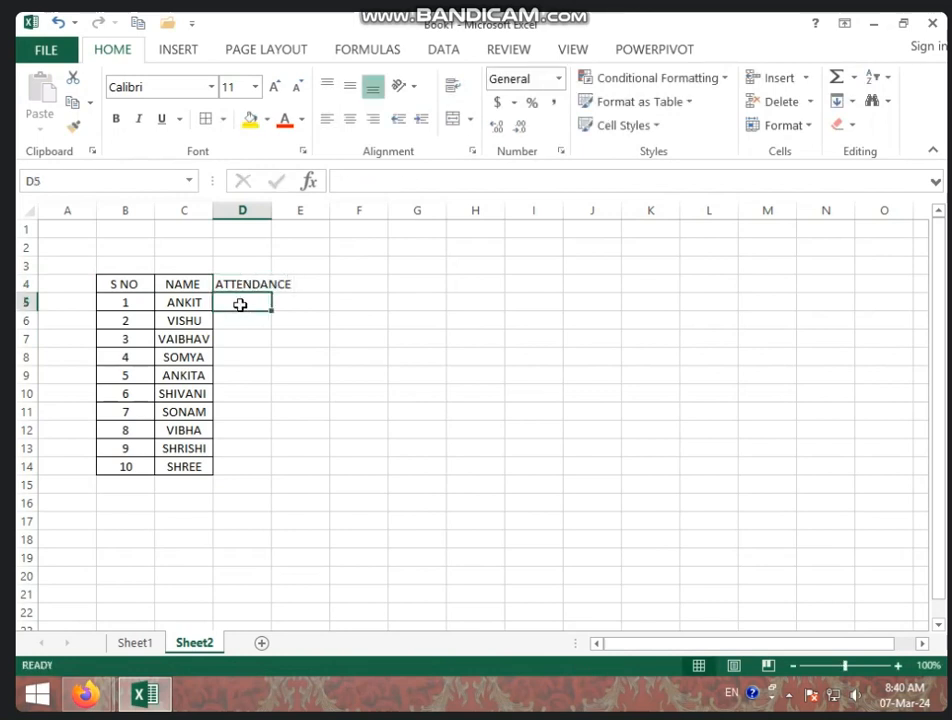
type("29")
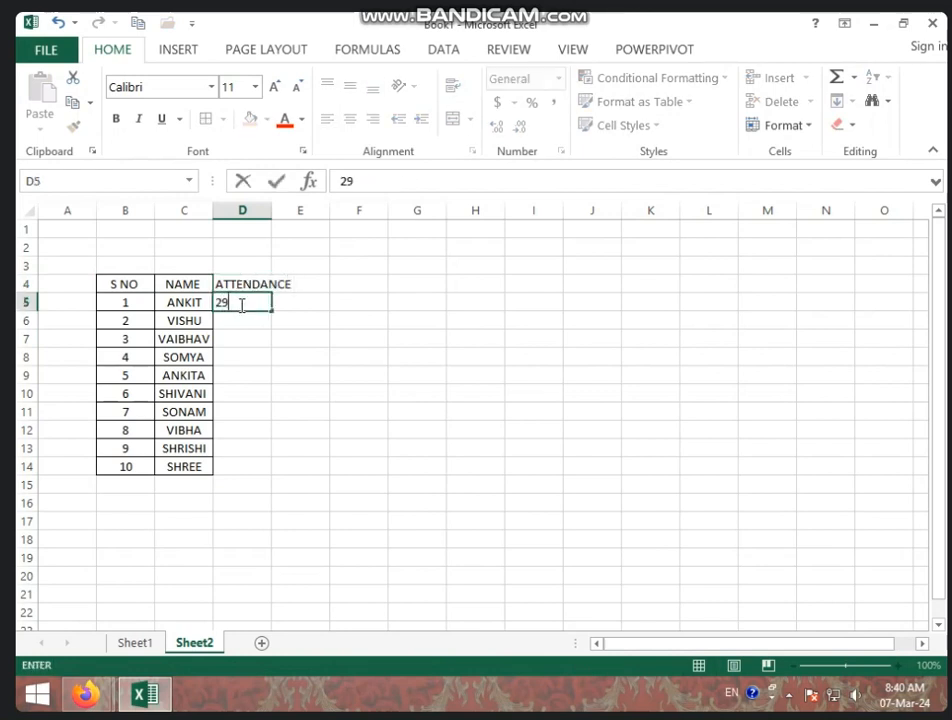
left_click(240, 304)
left_click(240, 312)
left_click(242, 302)
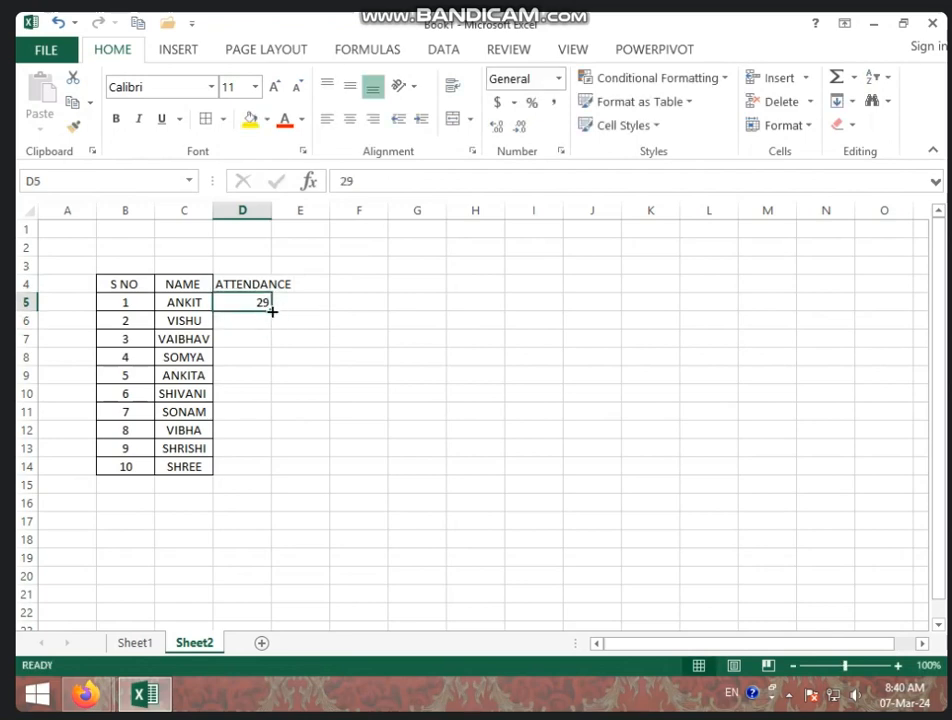
left_click_drag(272, 312, 270, 470)
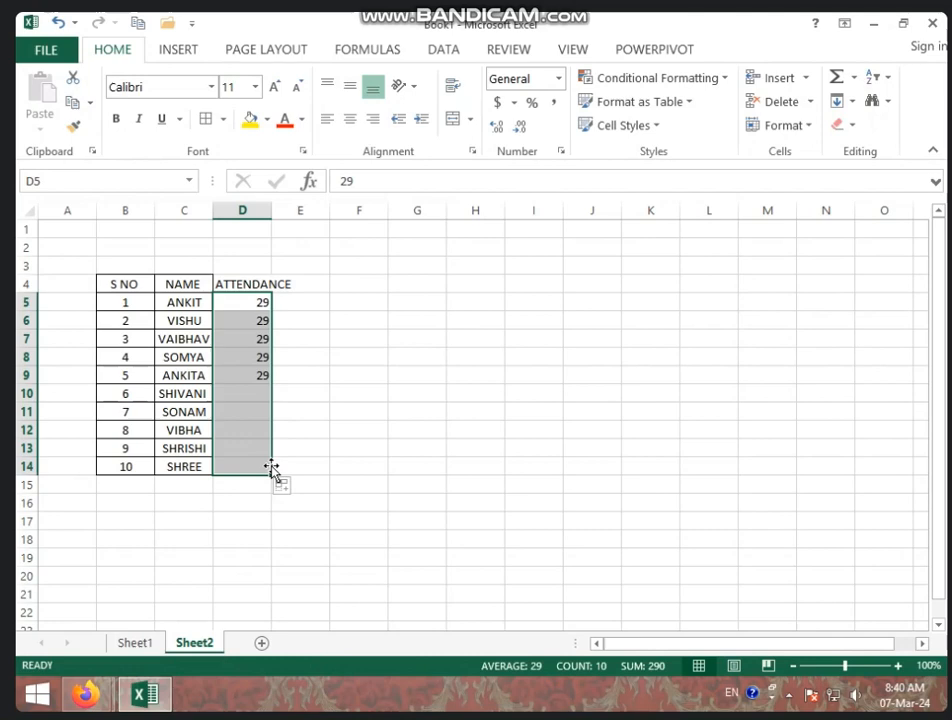
Step: Change the attendance values to 28 in D12, 28 in D9 and 27 in D6
left_click(240, 424)
type("28")
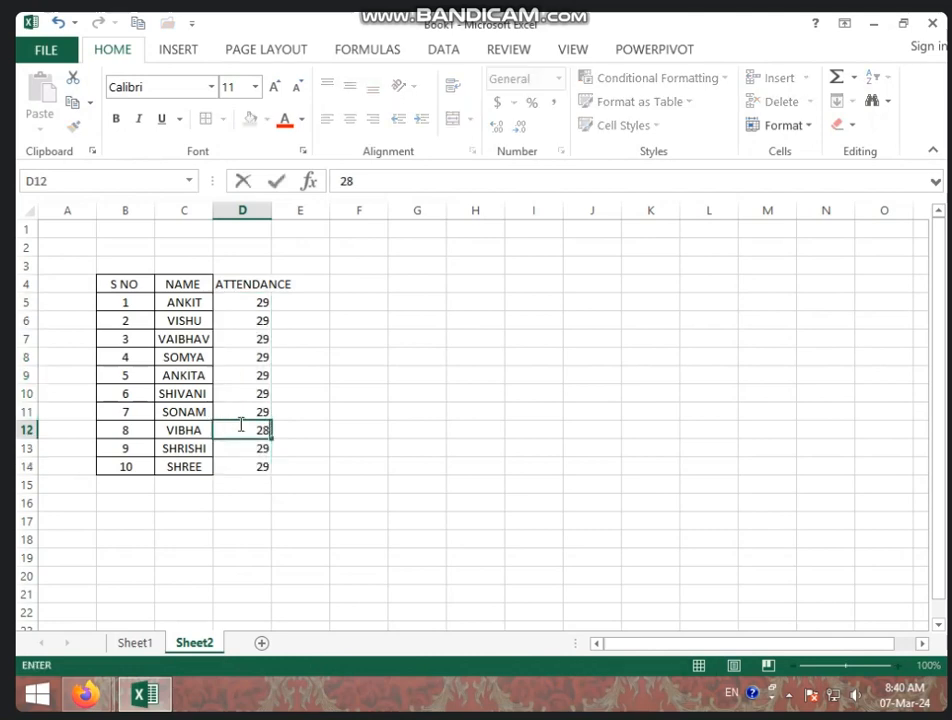
key("Up")
key("Up")
key("Up")
type("58")
key("BackSpace")
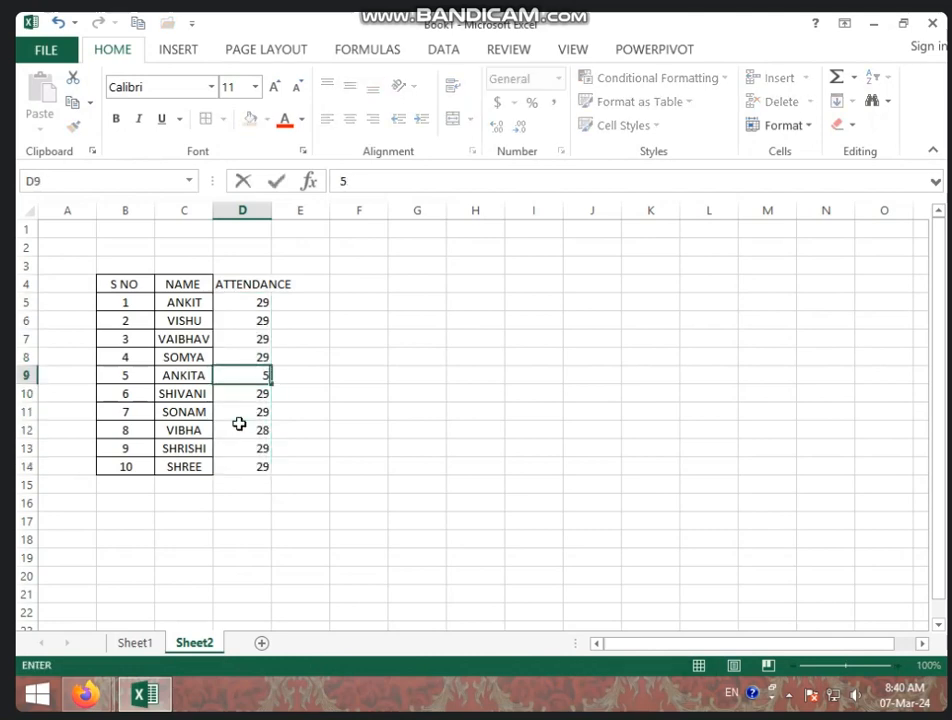
key("Up")
key("Up")
key("Up")
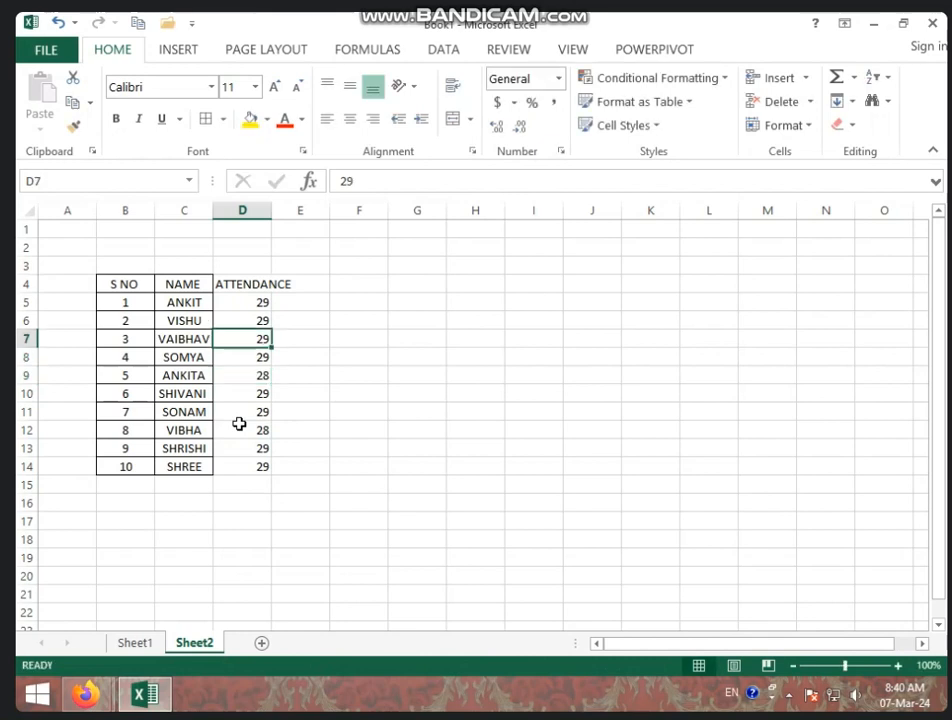
type("27")
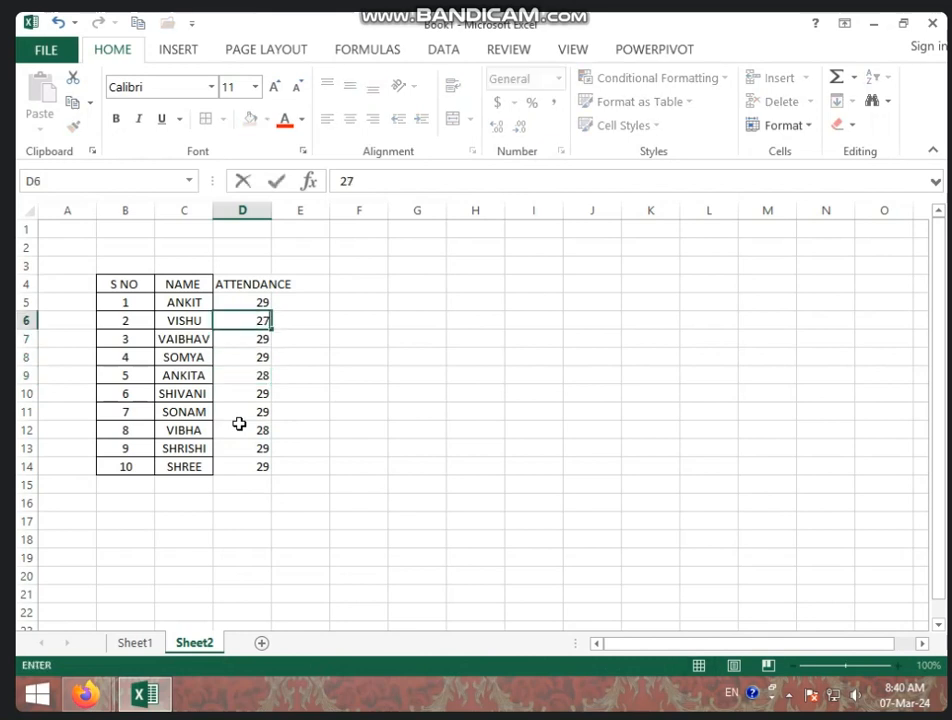
left_click(333, 398)
Step: Copy the formatting of the S NO header onto D4:D14 with Format Painter and widen column D to fit the ATTENDANCE header
left_click(125, 284)
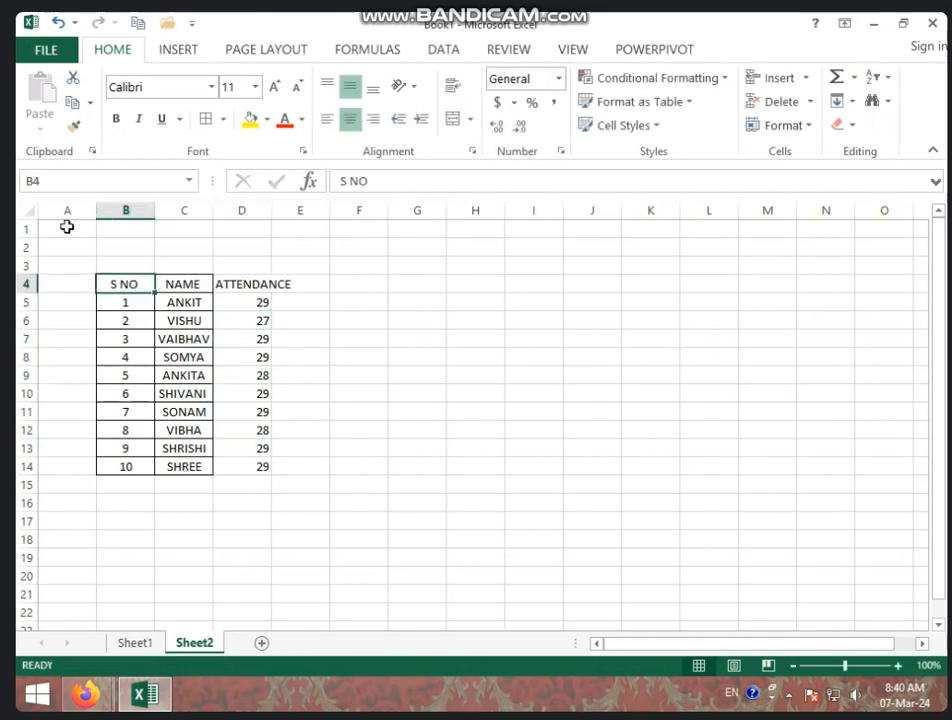
left_click(73, 126)
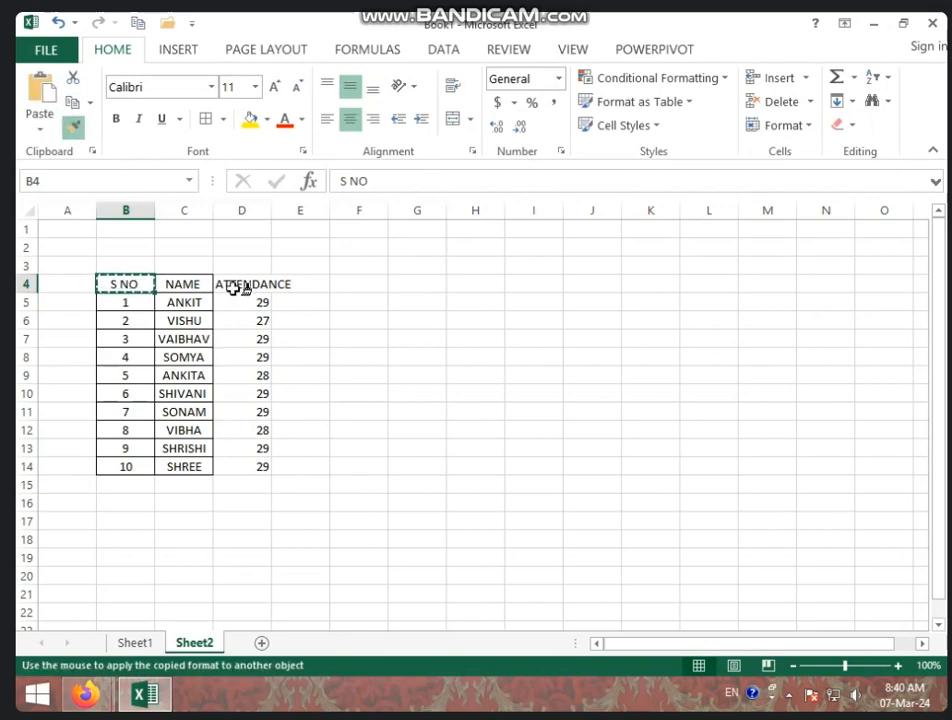
left_click_drag(240, 284, 258, 466)
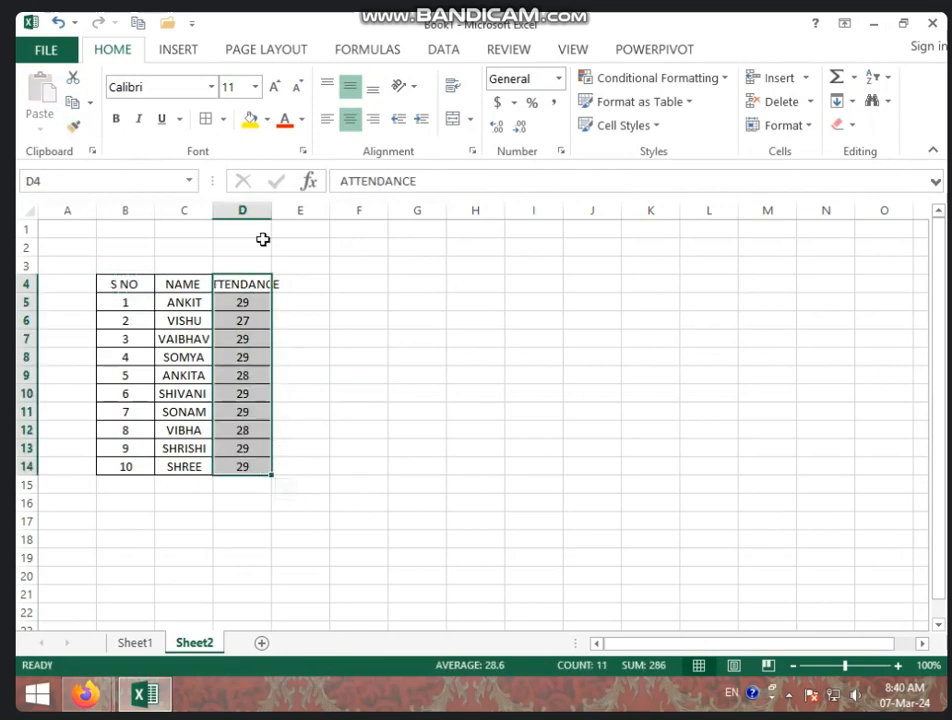
left_click_drag(276, 213, 306, 225)
left_click(374, 323)
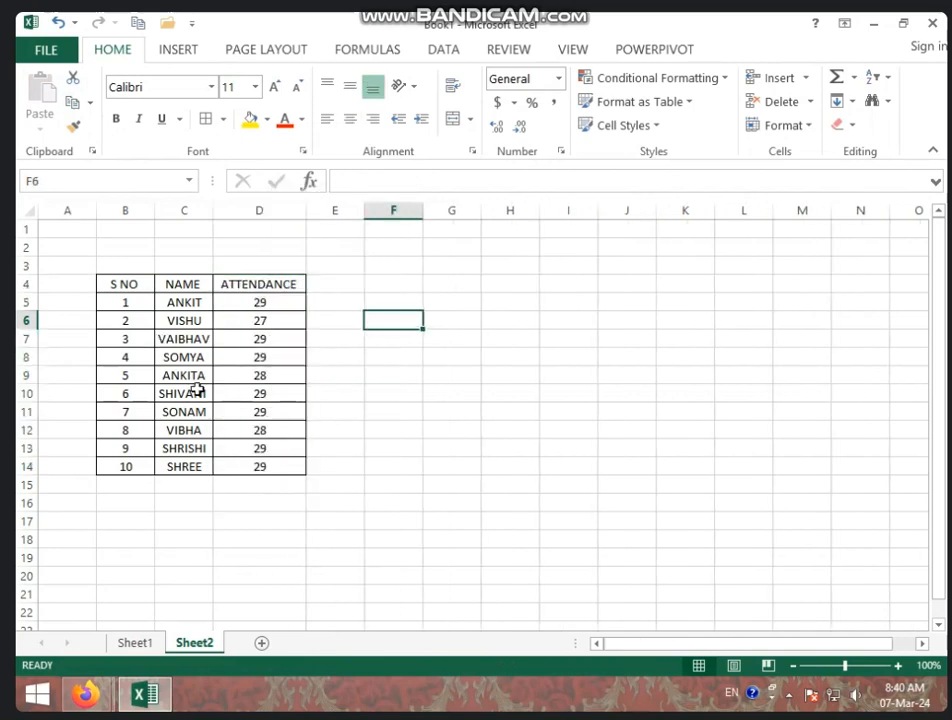
Step: Convert the salary range B2:D12 on Sheet1 into a table with headers
left_click(145, 643)
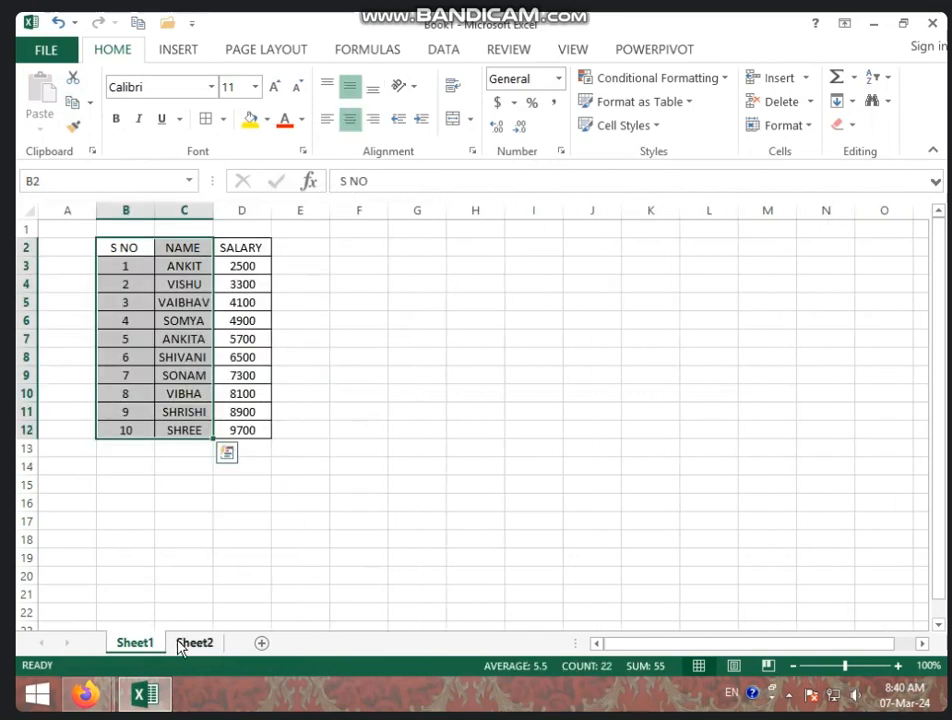
left_click(180, 644)
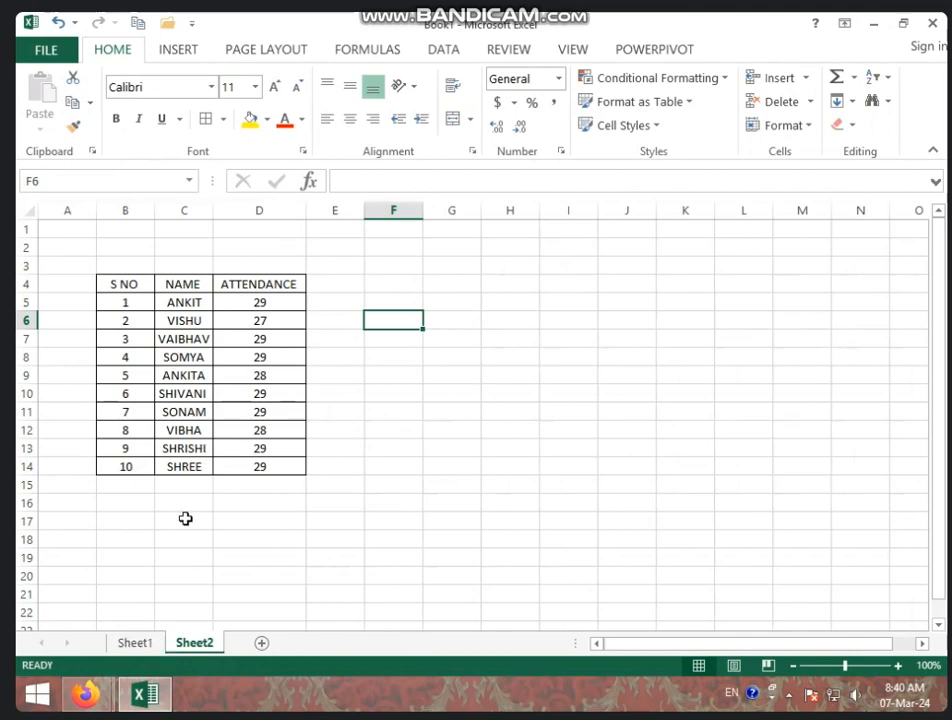
left_click(150, 651)
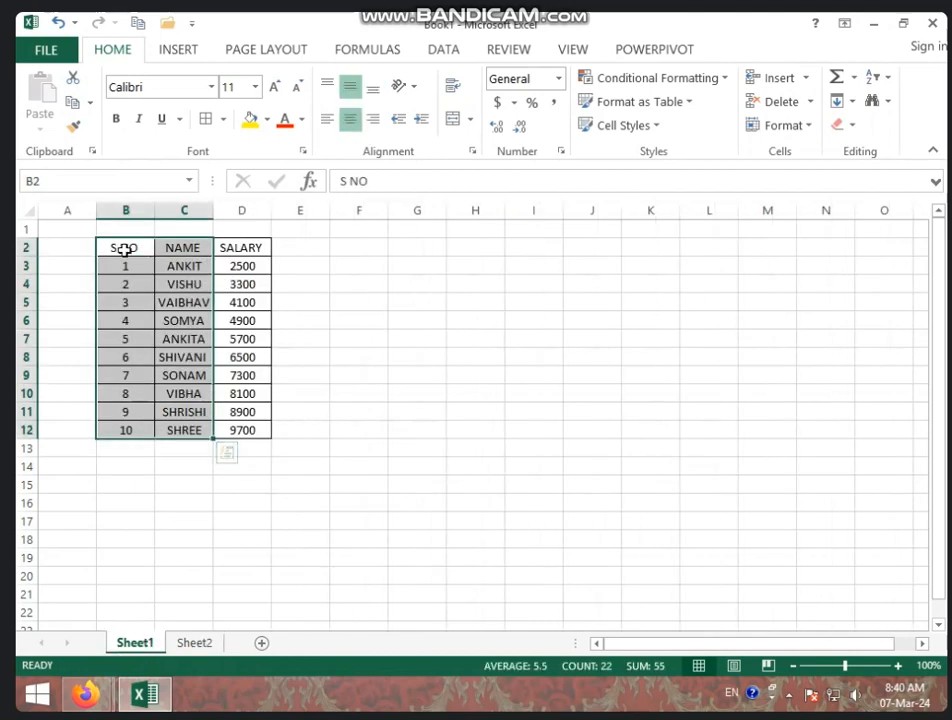
left_click_drag(123, 249, 236, 427)
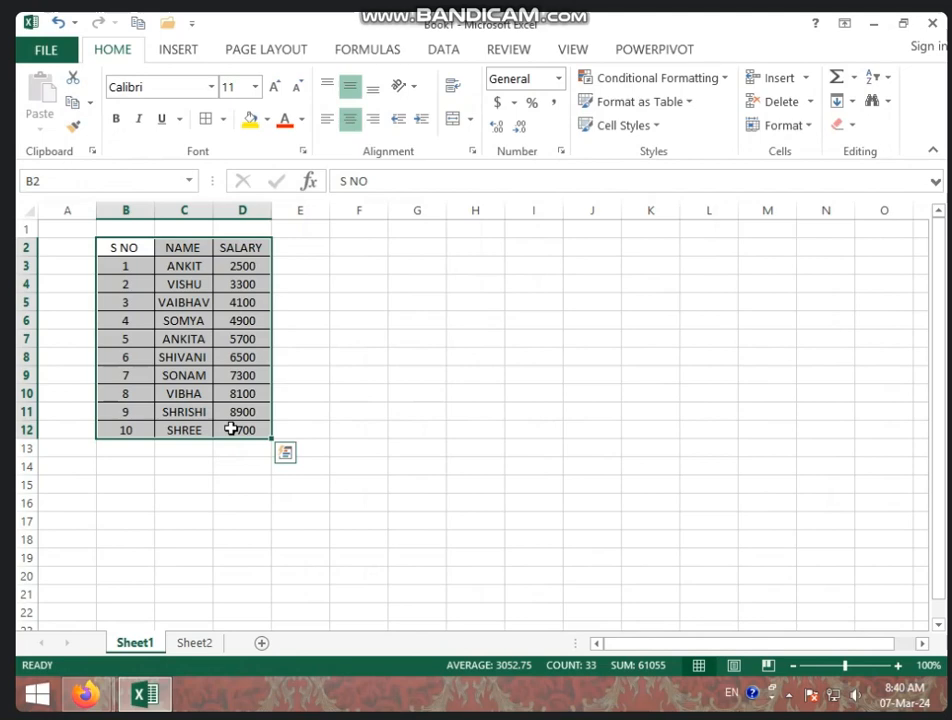
key("ctrl+t")
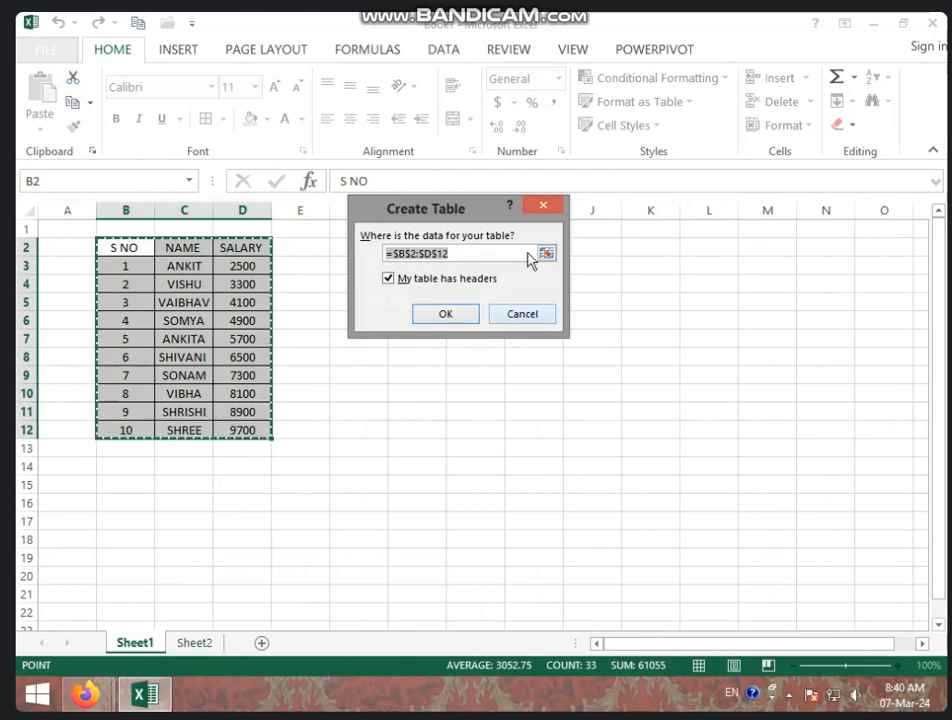
left_click(554, 210)
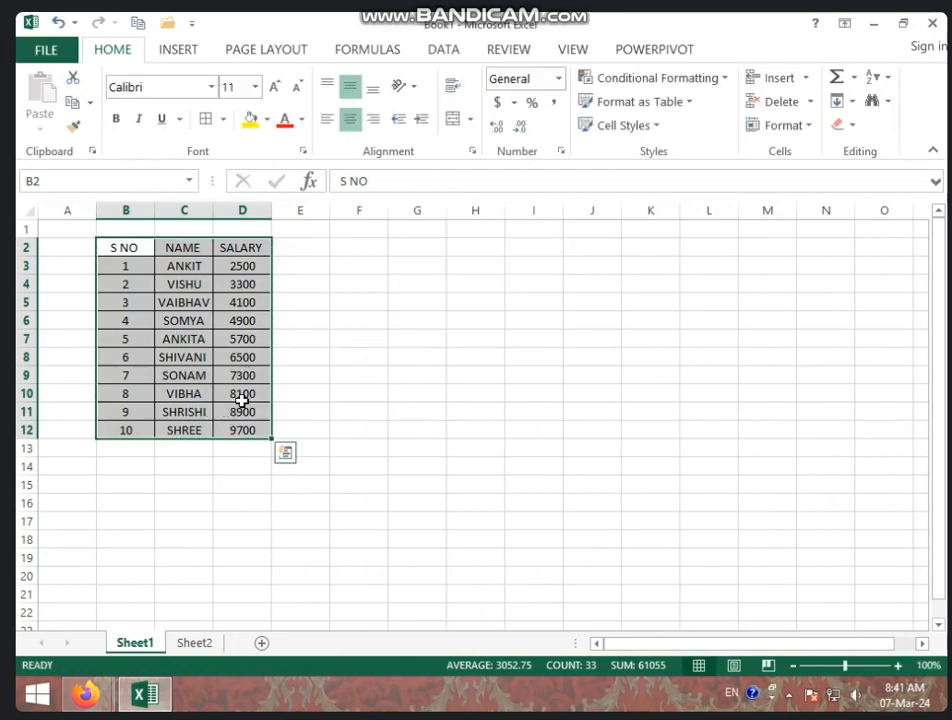
left_click(176, 52)
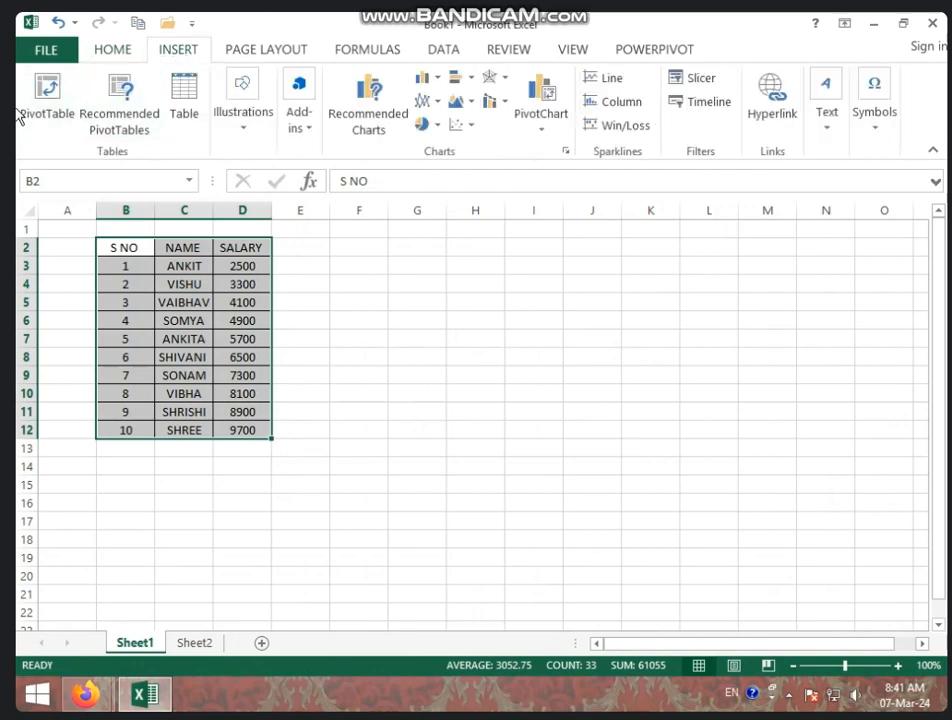
left_click(184, 130)
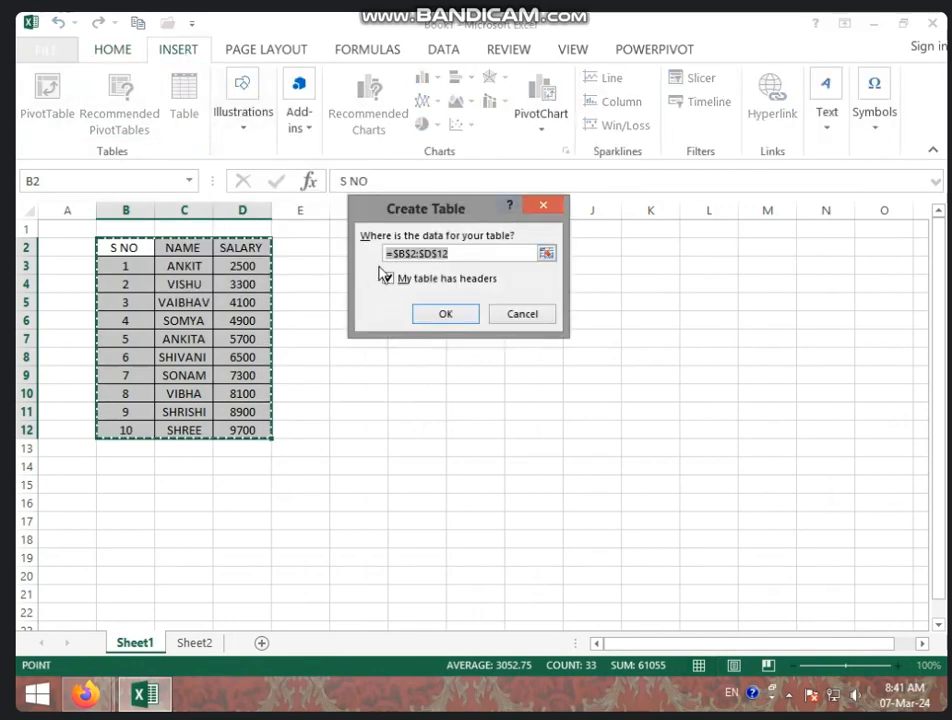
left_click(432, 315)
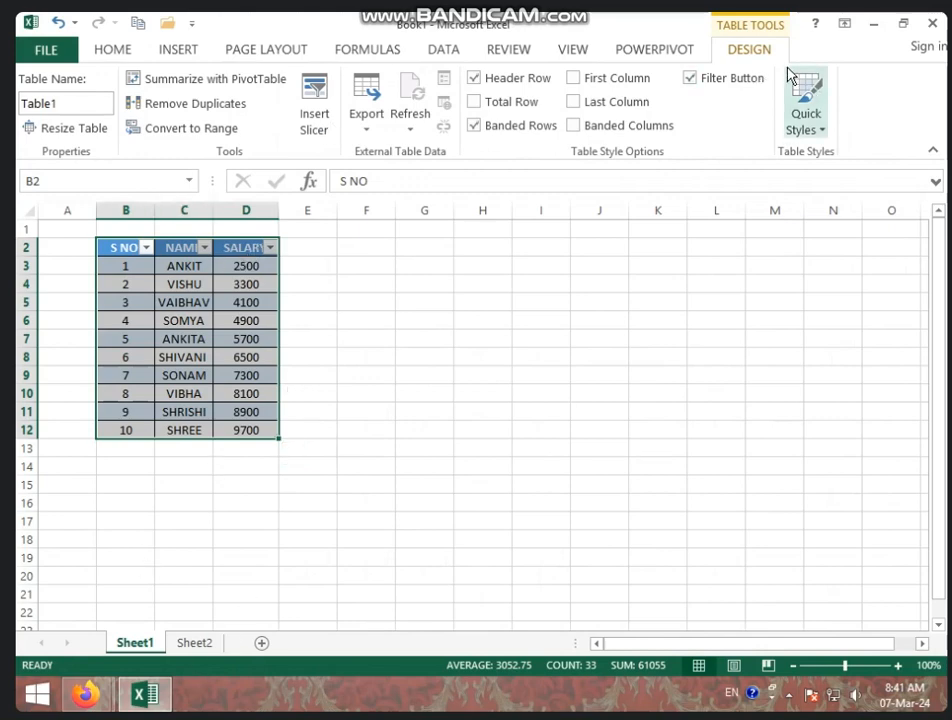
Step: Rename the salary table on Sheet1 as DATA1
left_click(100, 108)
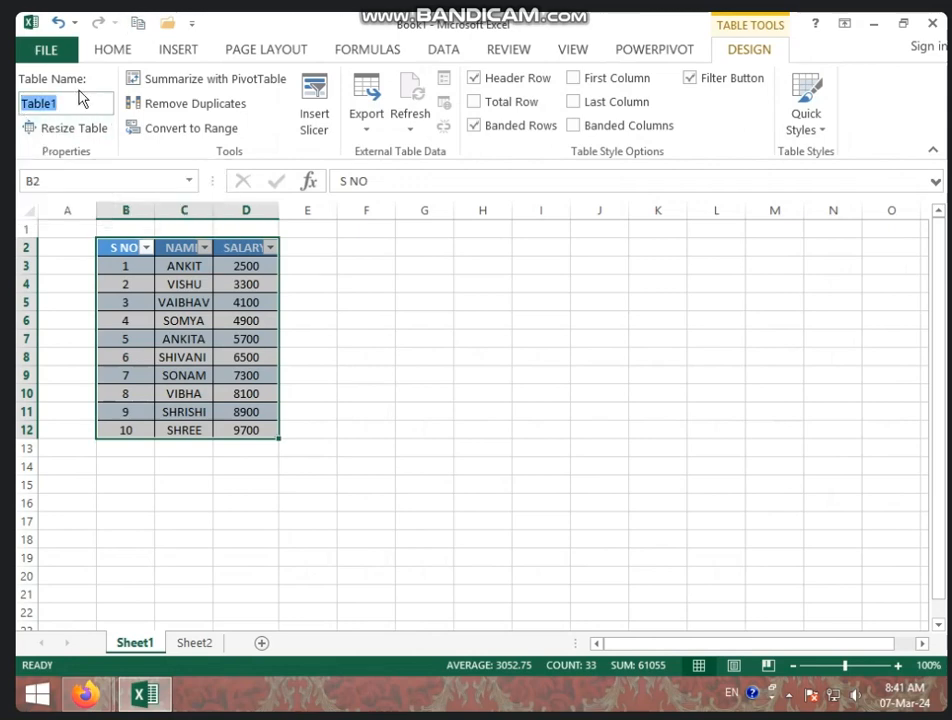
type("DATA1")
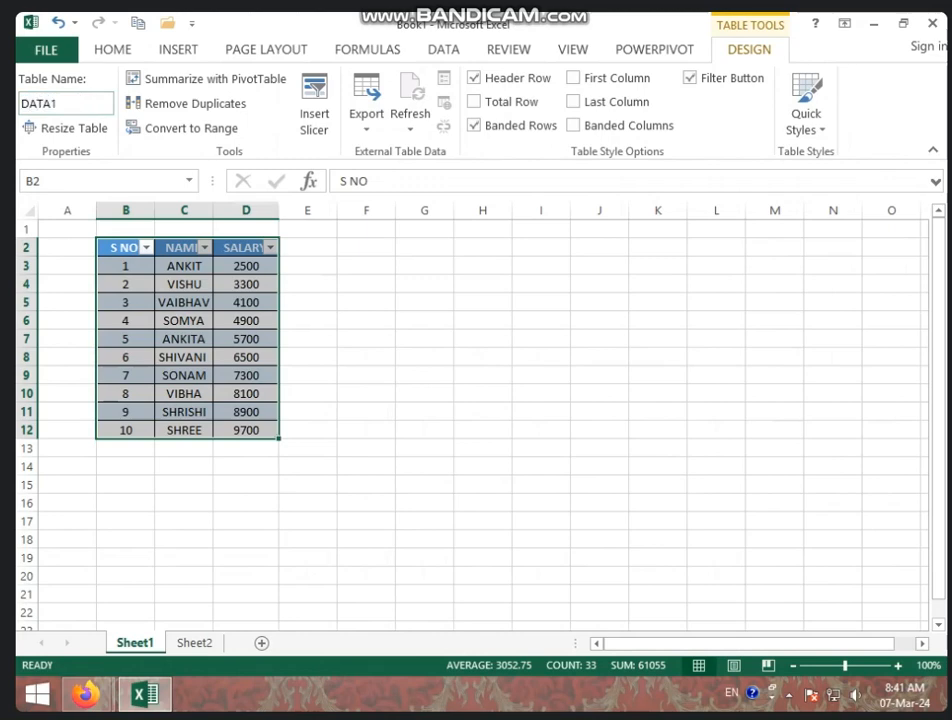
left_click(427, 300)
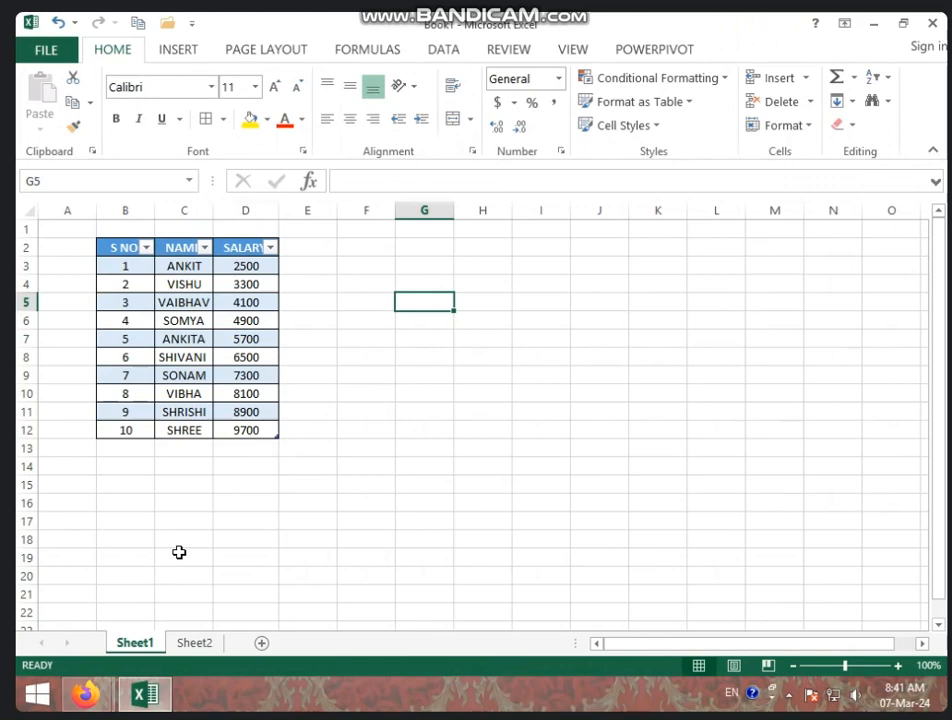
Step: Convert the attendance range B4:D14 on Sheet2 into a table with headers and name it DATA2
left_click(194, 643)
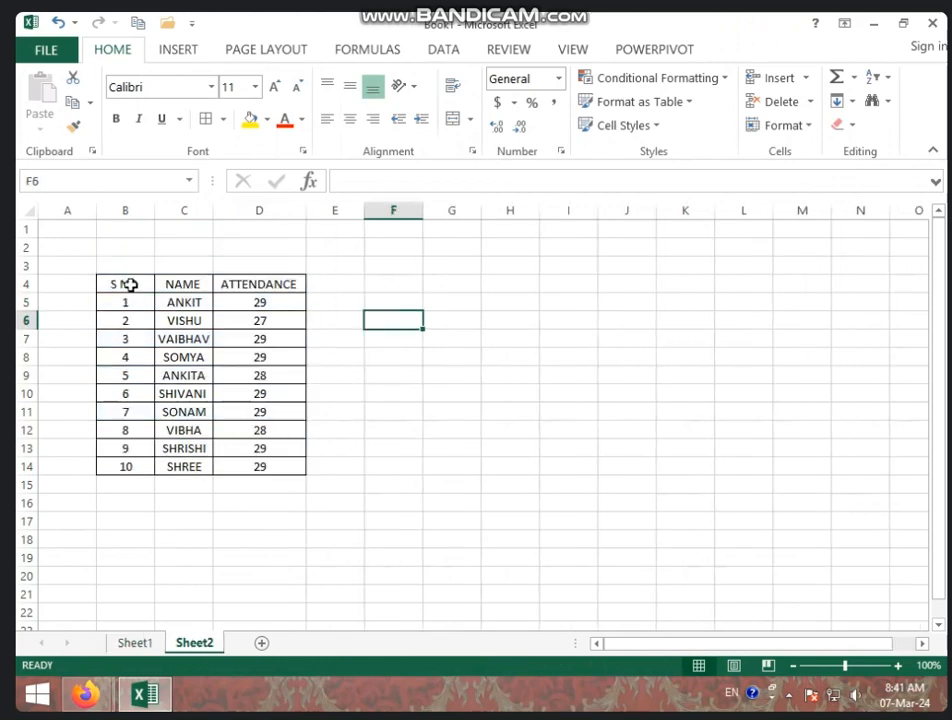
left_click_drag(130, 283, 247, 466)
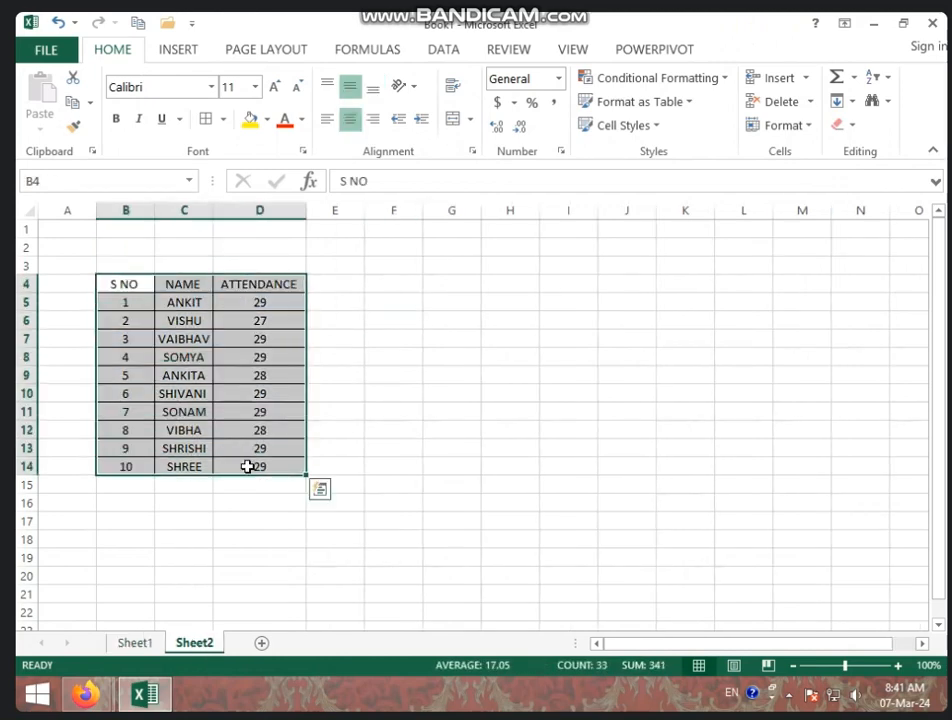
key("ctrl+t")
key("Return")
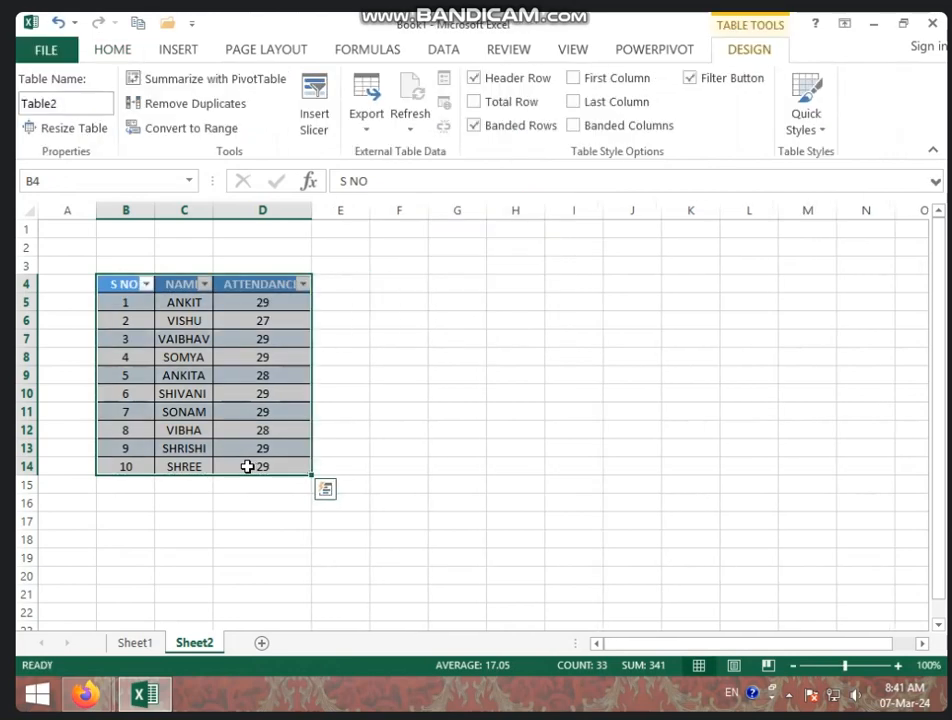
left_click(74, 102)
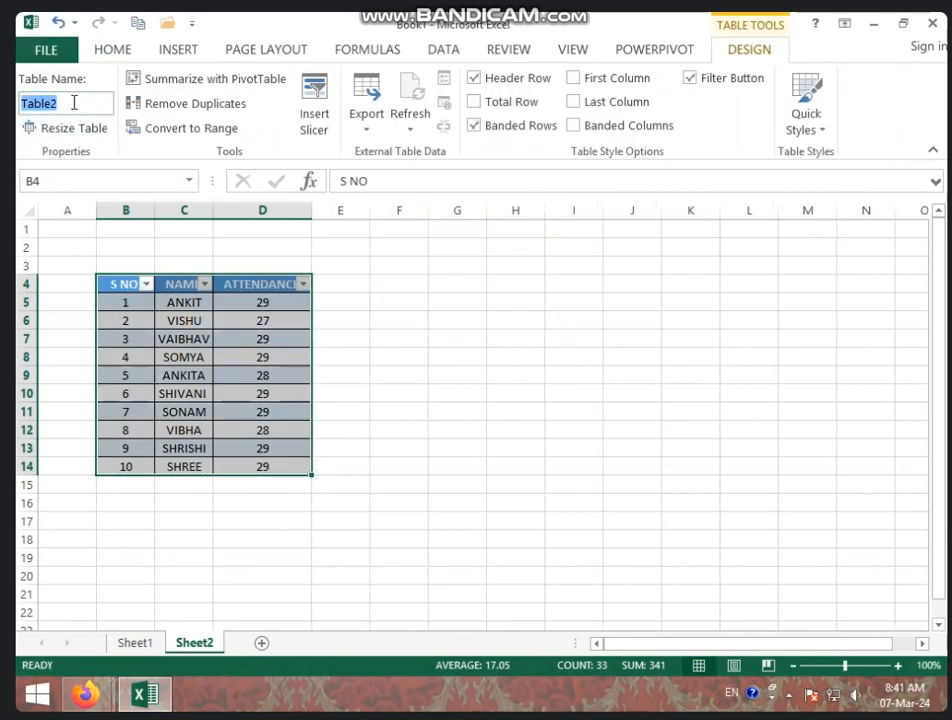
type("DATA2")
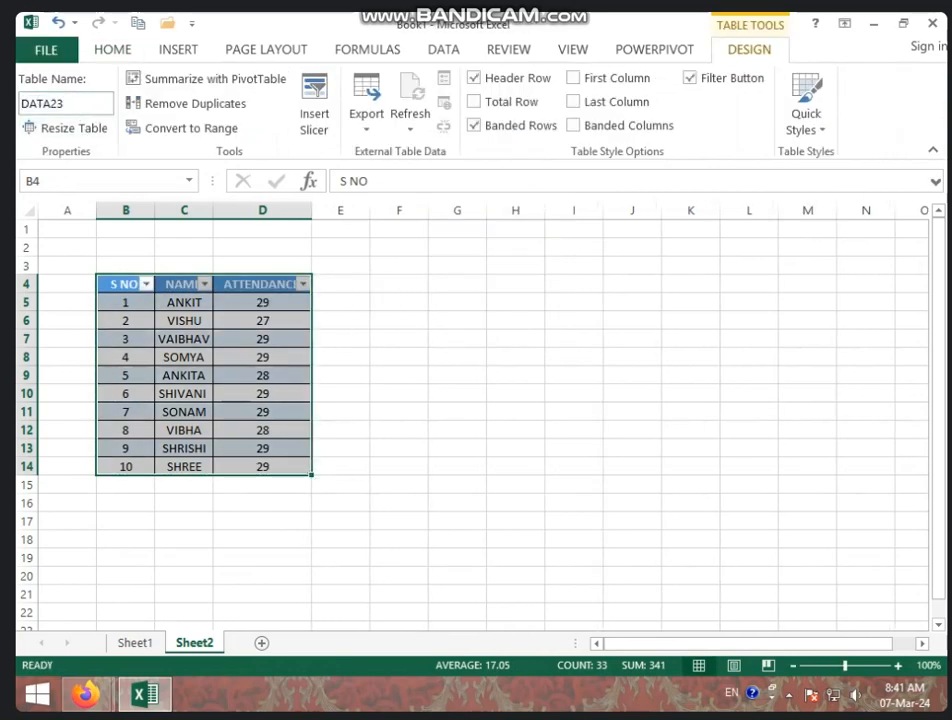
left_click(435, 296)
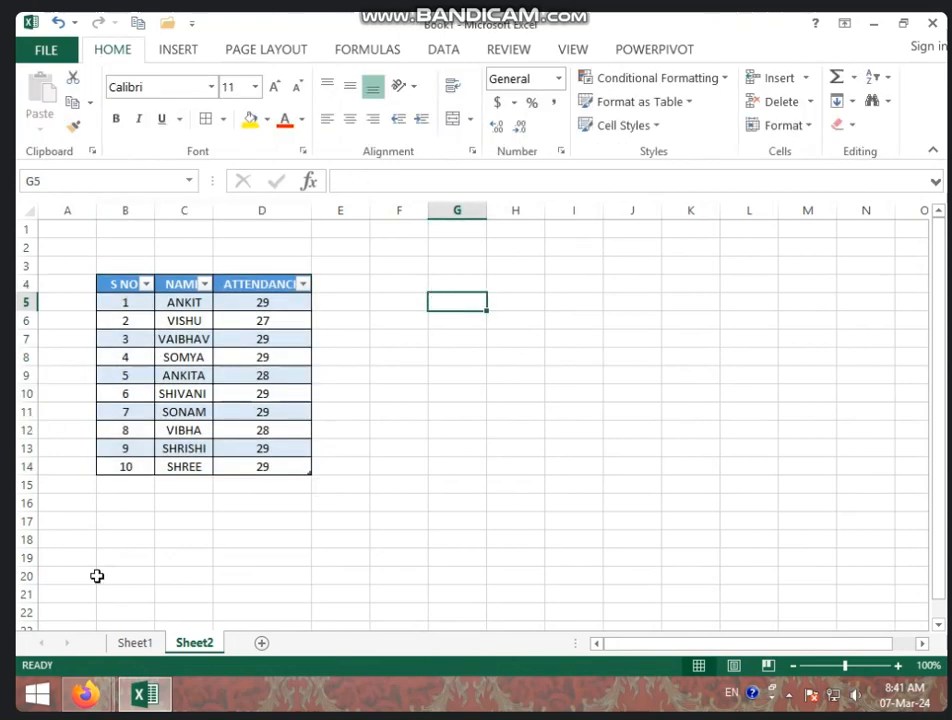
Step: Create a PivotTable from the DATA1 table on Sheet1 in a new worksheet, adding its data to the Data Model
left_click(136, 644)
left_click(206, 650)
left_click(140, 643)
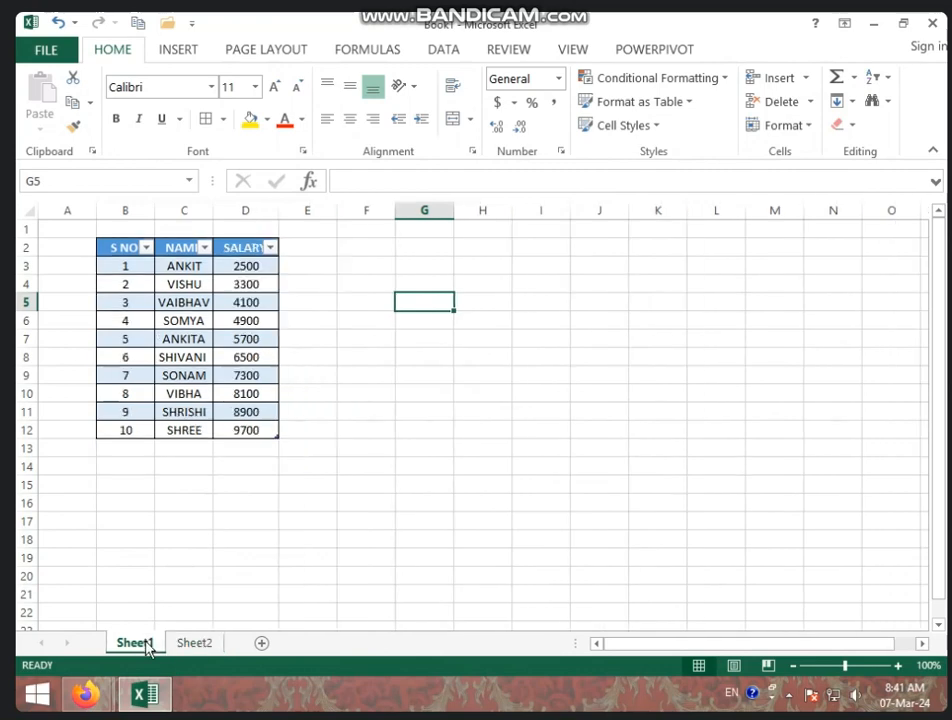
left_click_drag(123, 251, 247, 432)
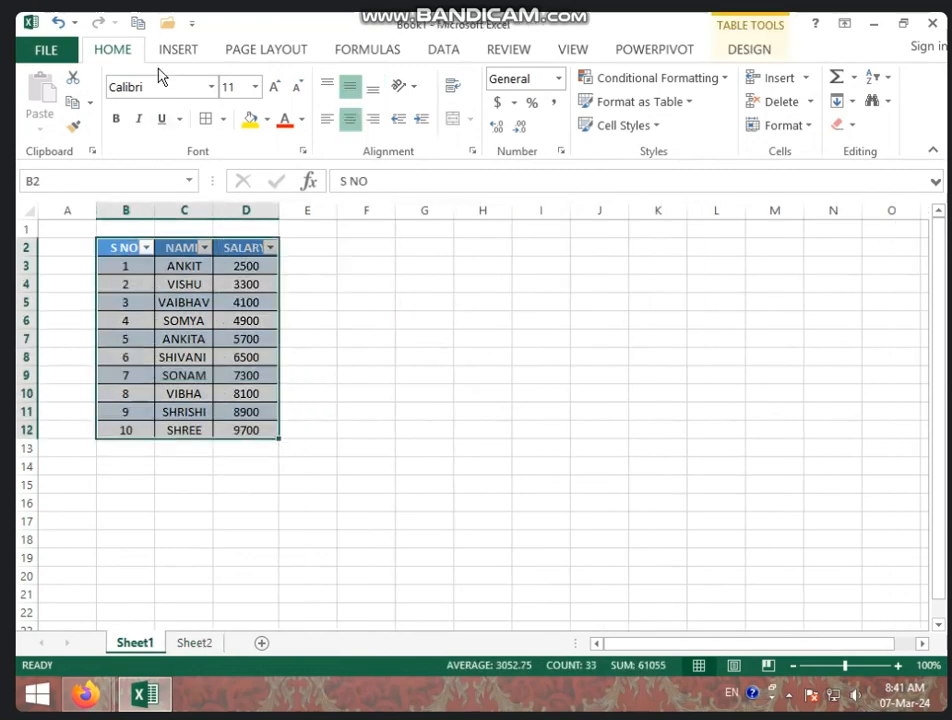
left_click(177, 50)
left_click(37, 93)
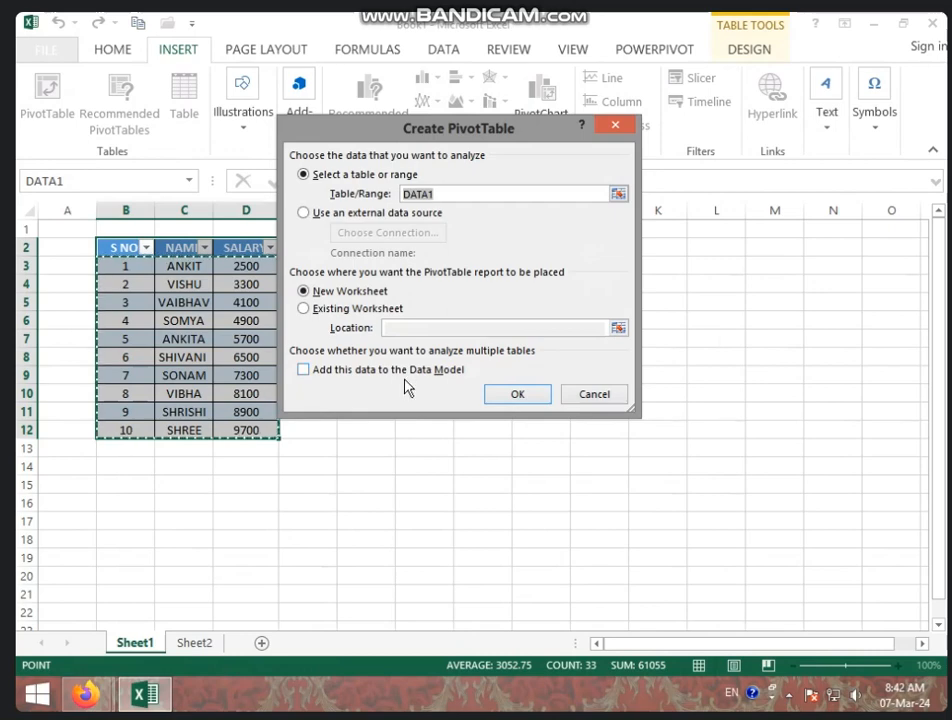
left_click(338, 377)
left_click(517, 394)
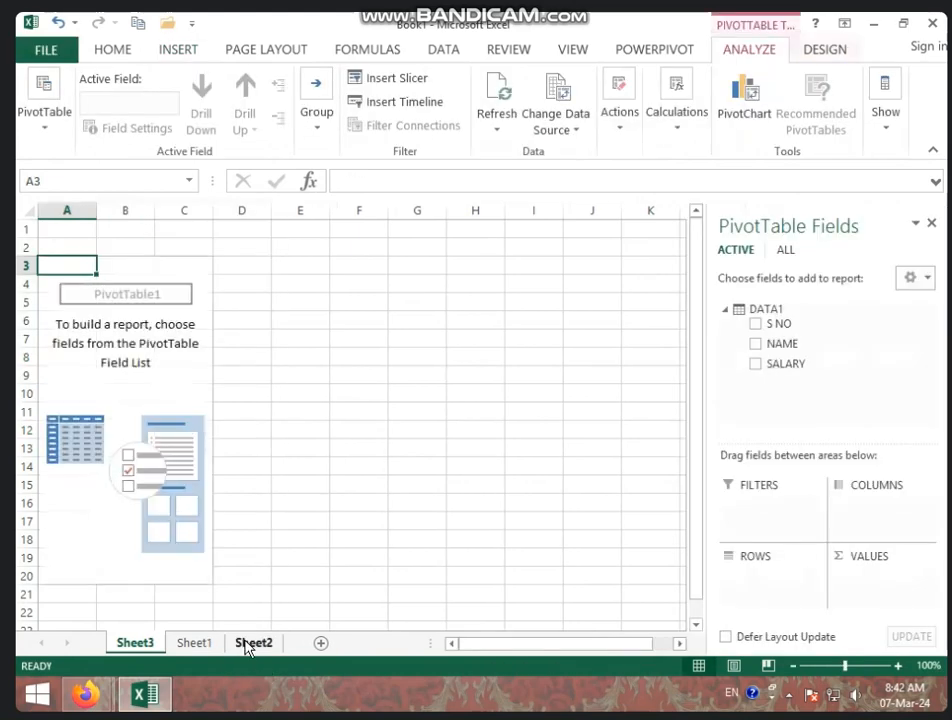
Step: Create a PivotTable from the DATA2 table on Sheet2 in a new worksheet, adding its data to the Data Model
left_click(251, 643)
left_click_drag(122, 285, 263, 480)
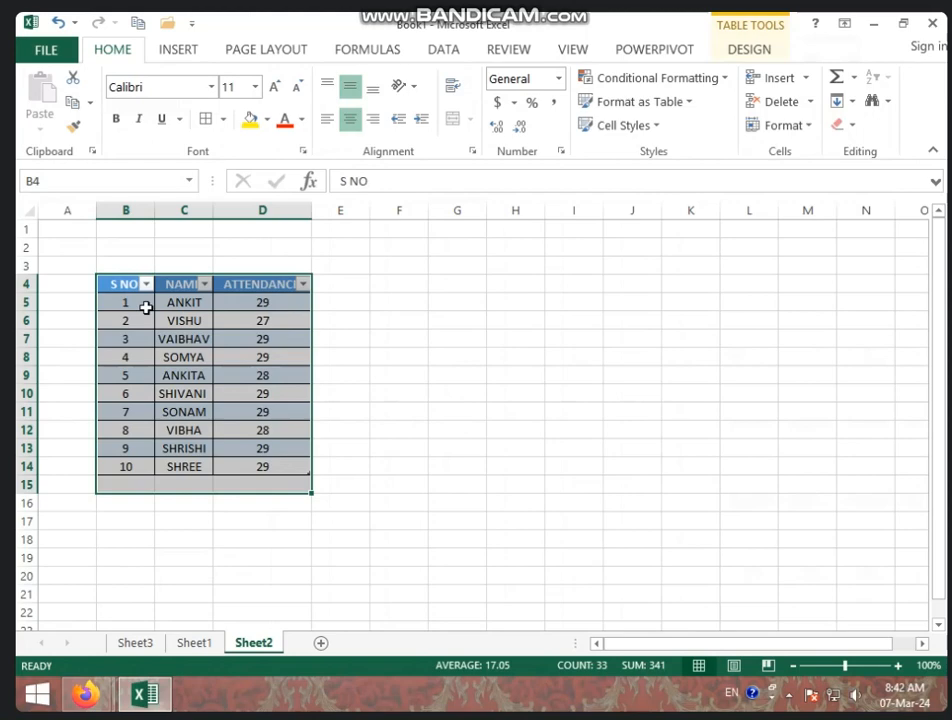
key("shift+Up")
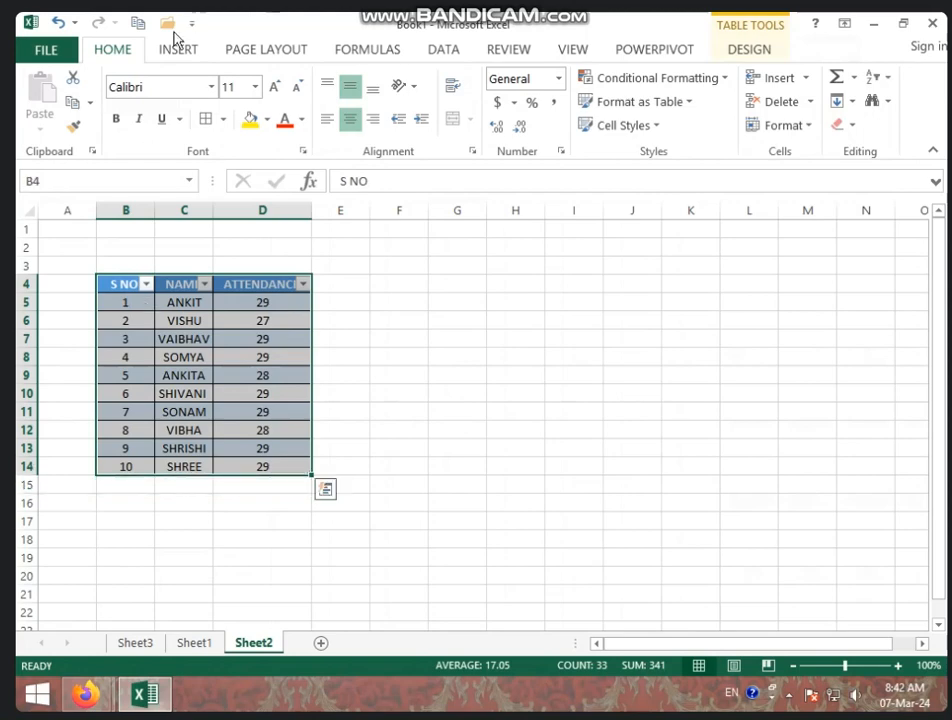
left_click(177, 48)
left_click(44, 98)
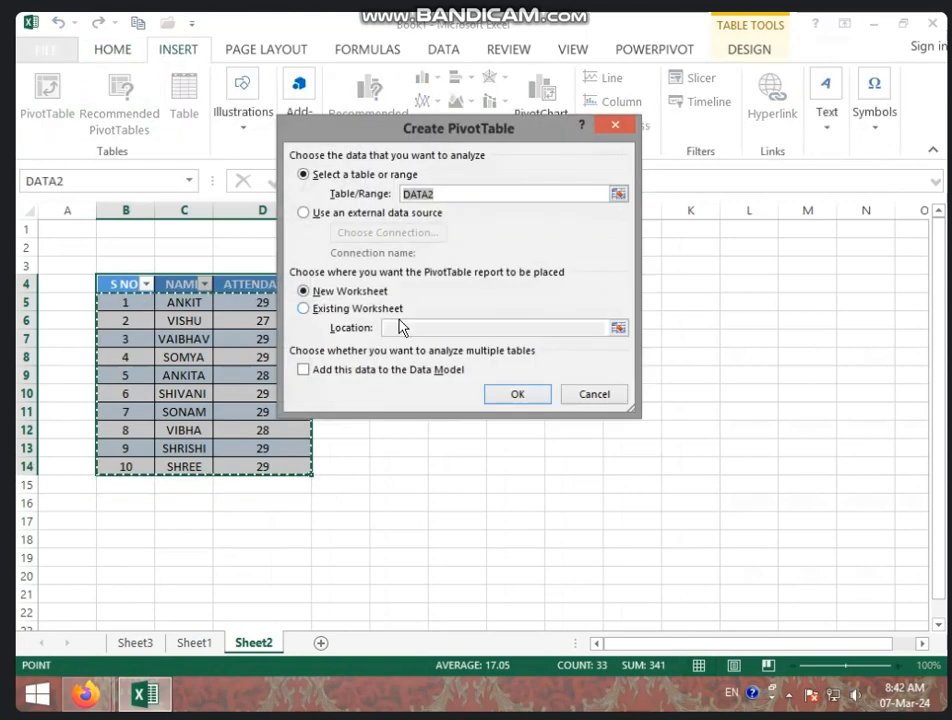
left_click(376, 371)
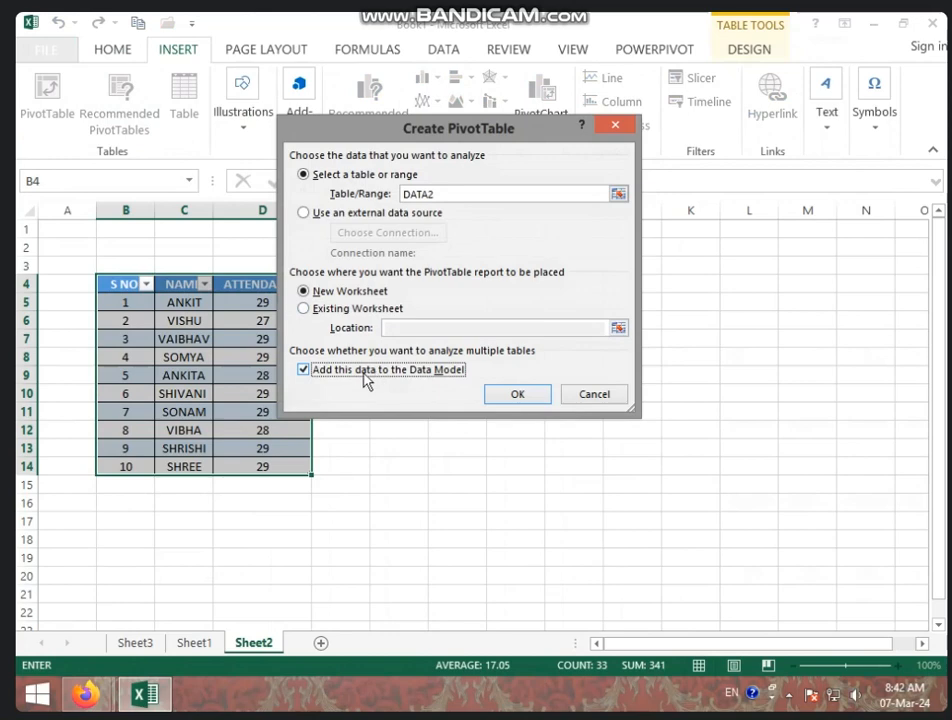
left_click(517, 394)
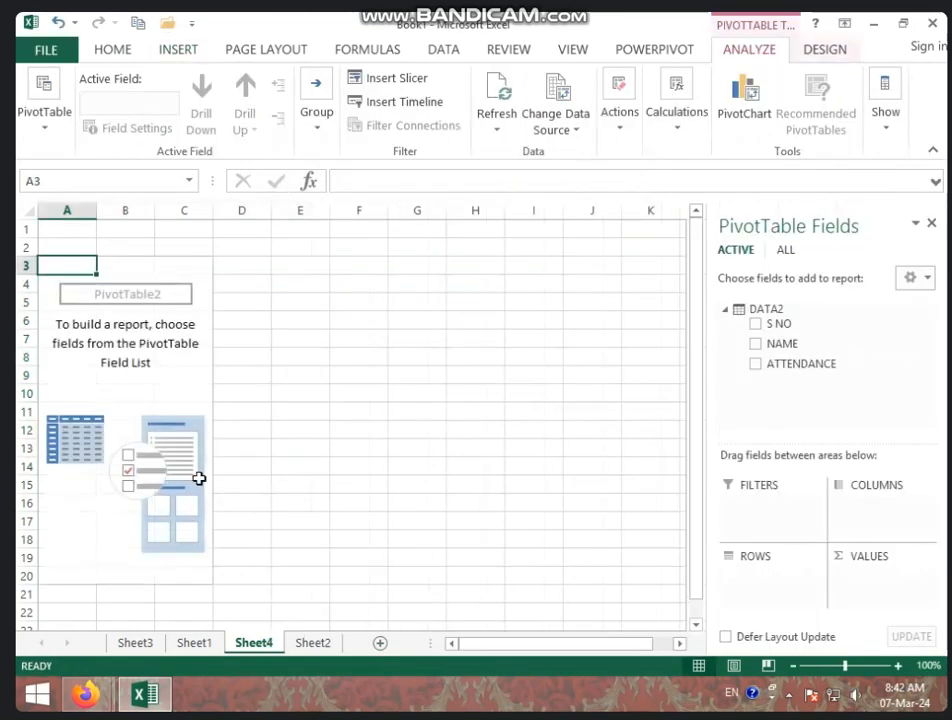
Step: Delete Sheet3, which holds the empty PivotTable based on DATA1
right_click(148, 642)
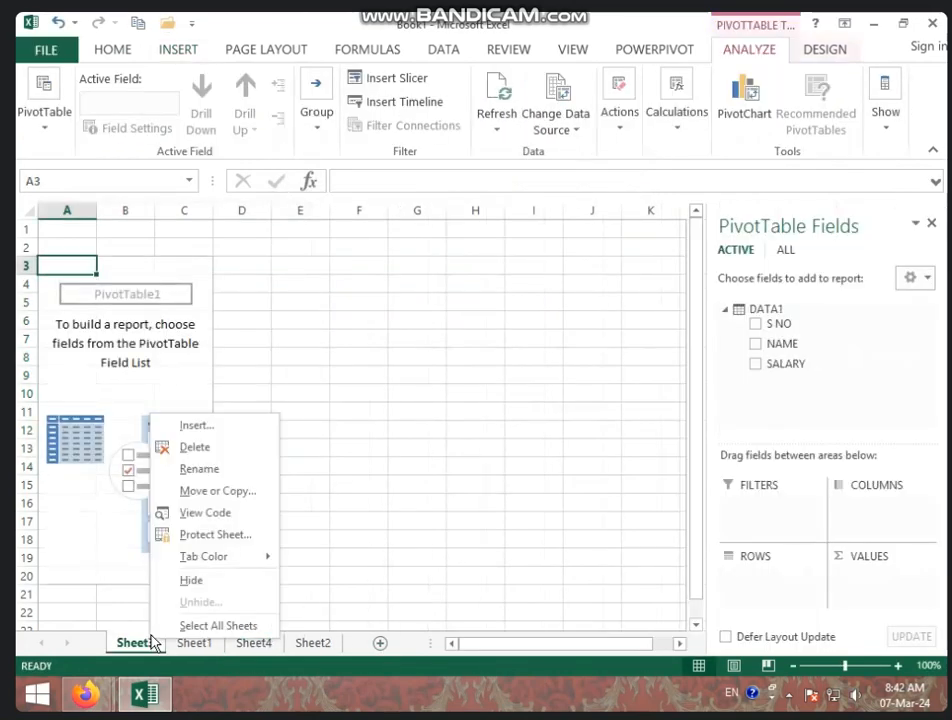
key("Escape")
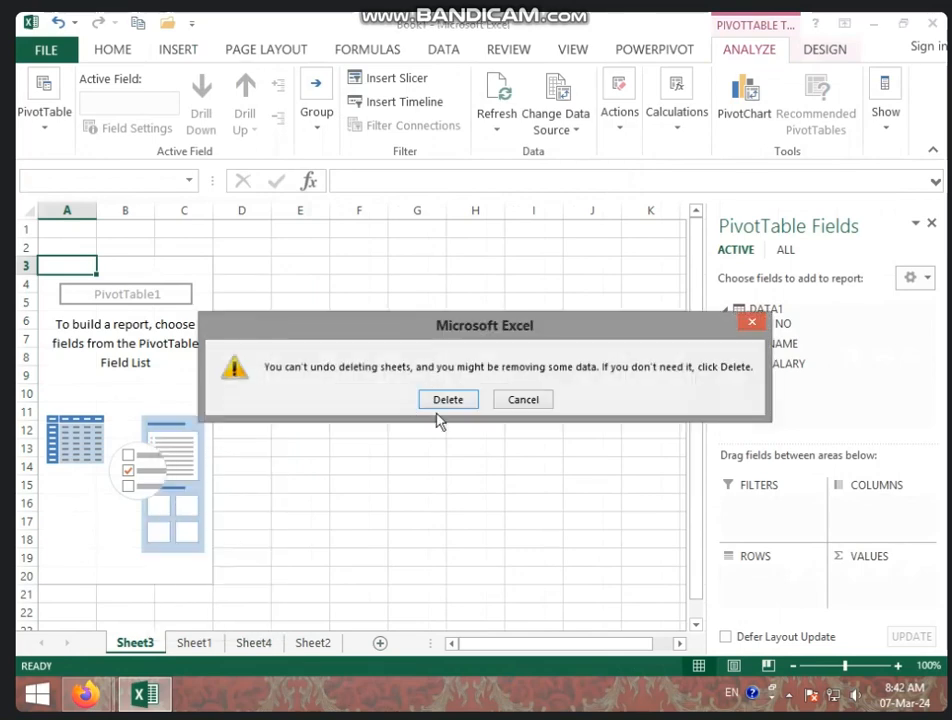
left_click(437, 400)
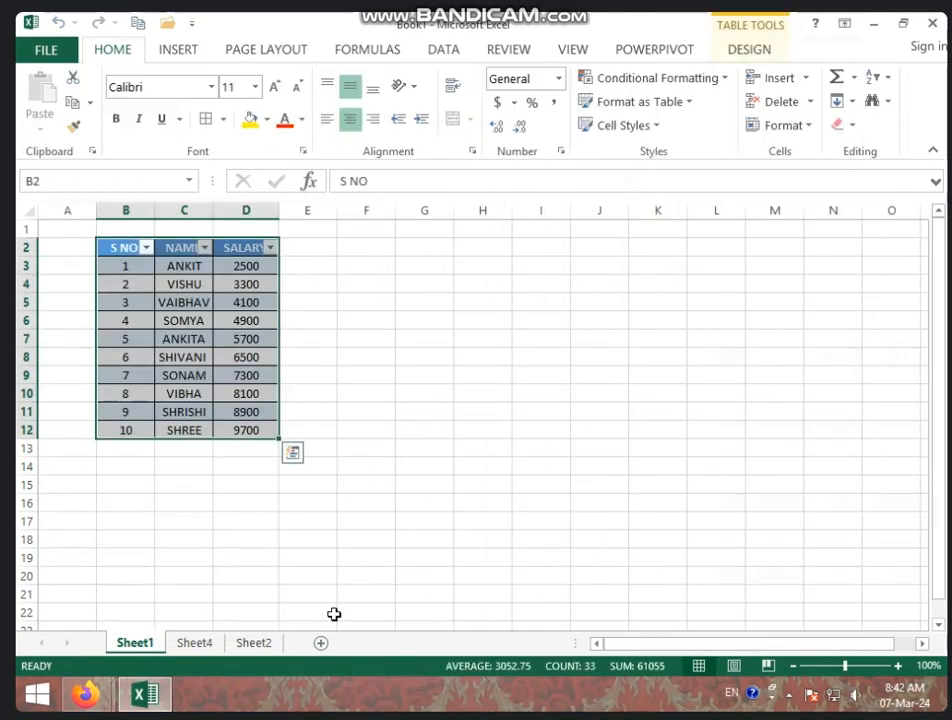
Step: Show the DATA1 table alongside DATA2 in the active field list of the PivotTable on Sheet4
left_click(190, 643)
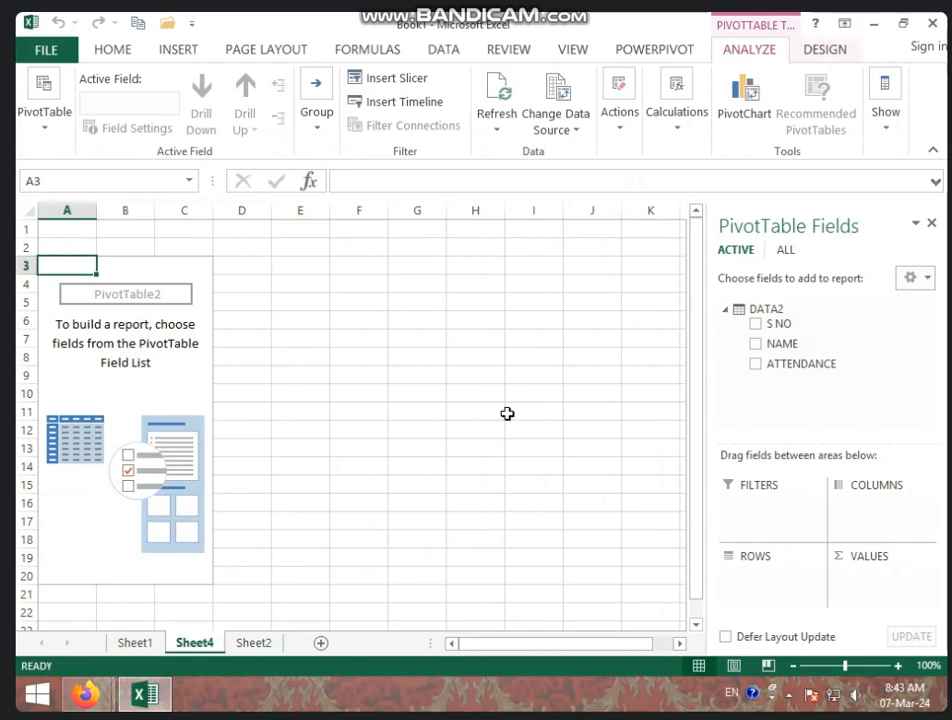
left_click(785, 251)
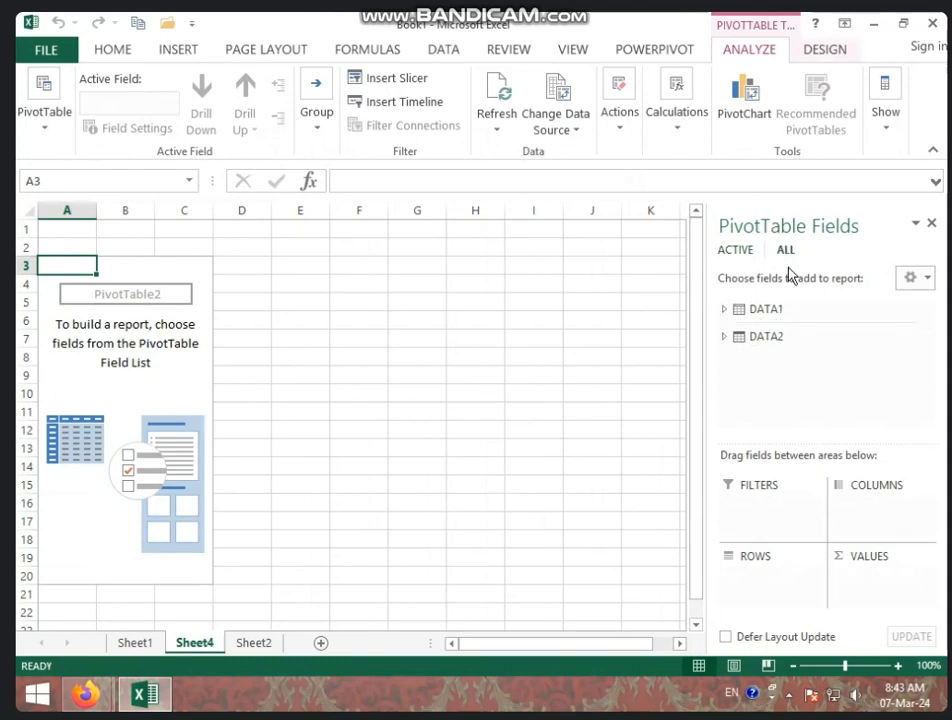
right_click(771, 322)
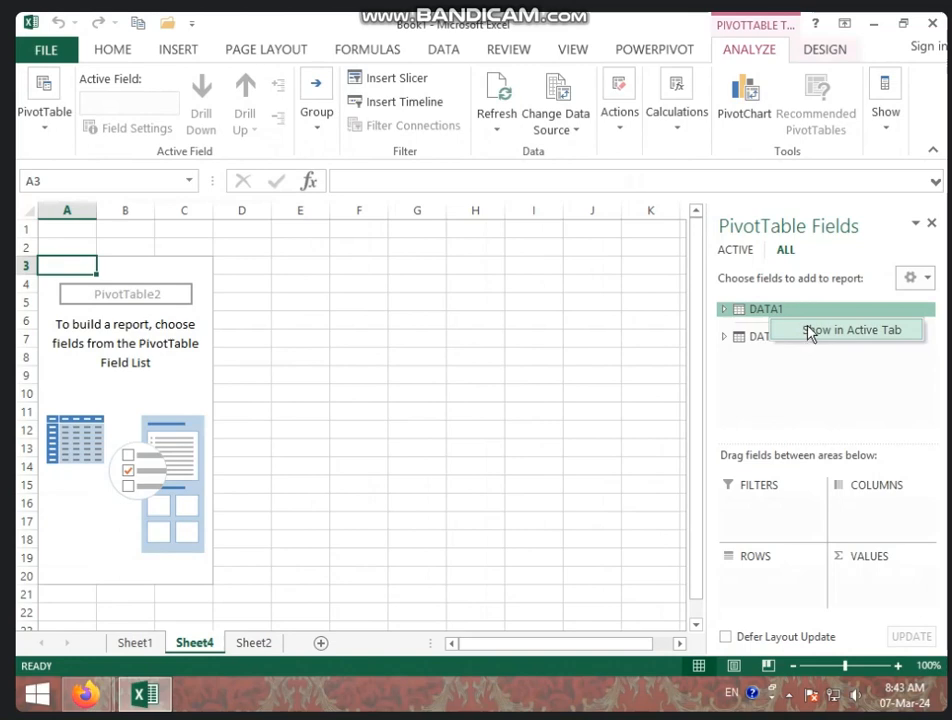
left_click(810, 331)
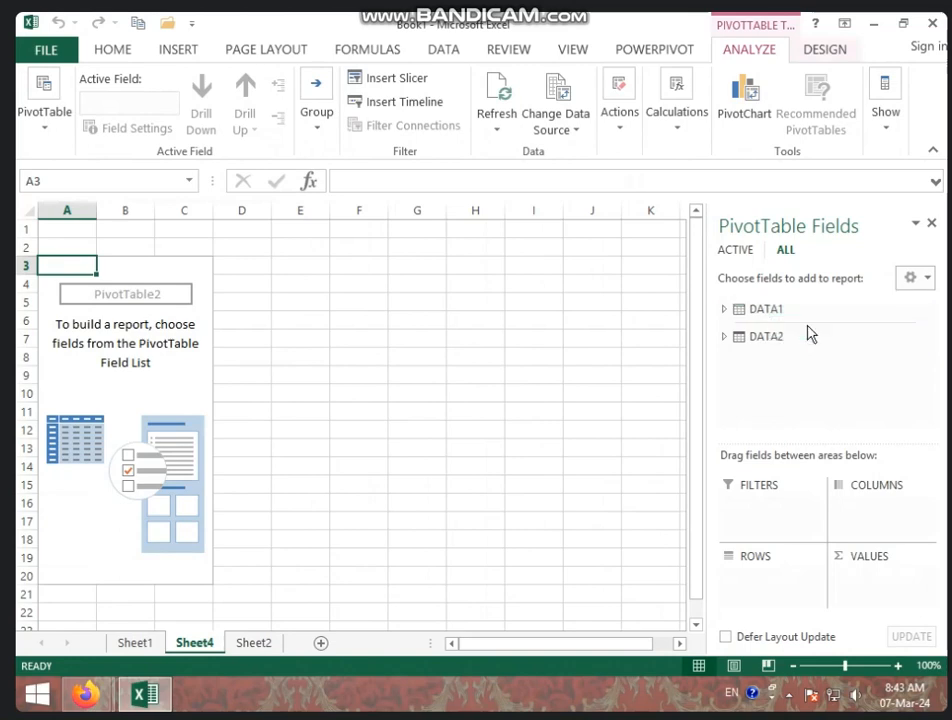
left_click(734, 250)
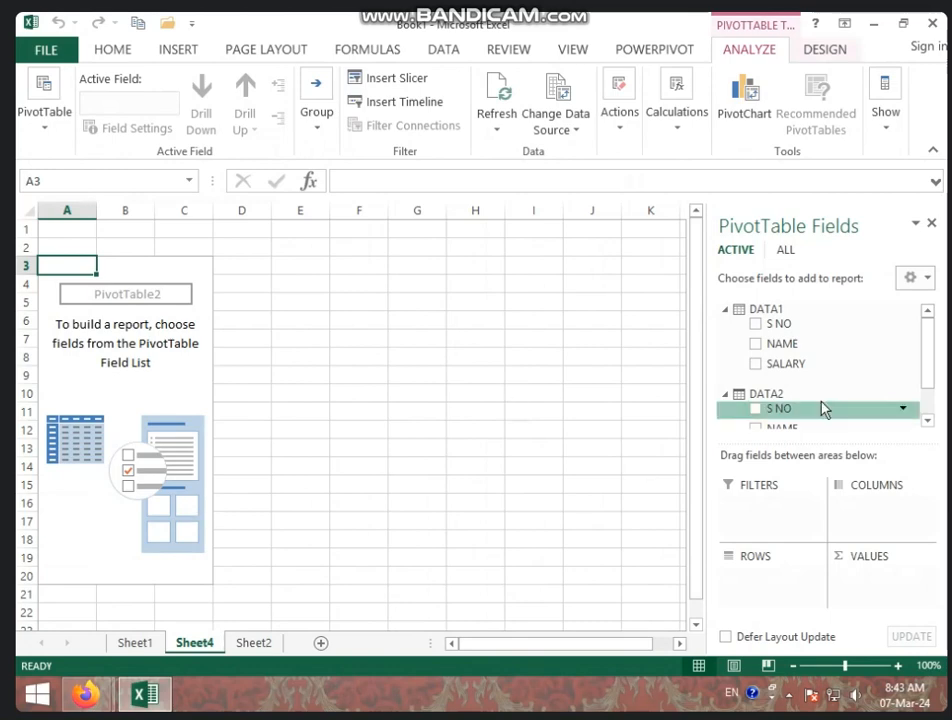
Step: Add S NO and NAME from DATA1 as PivotTable rows and SALARY as summed values
left_click(756, 324)
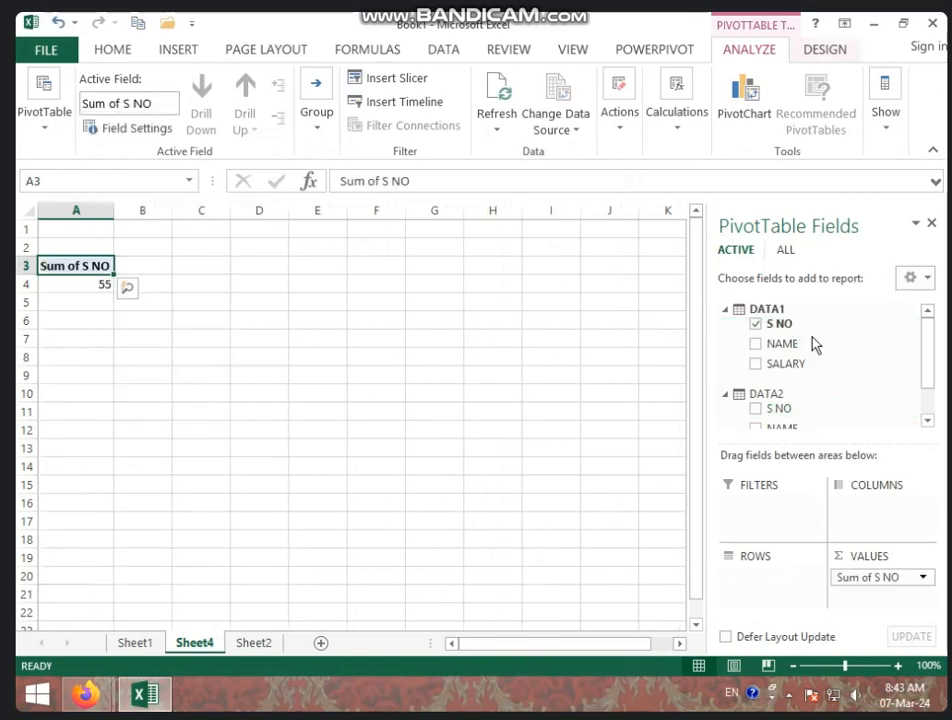
left_click_drag(861, 576, 797, 574)
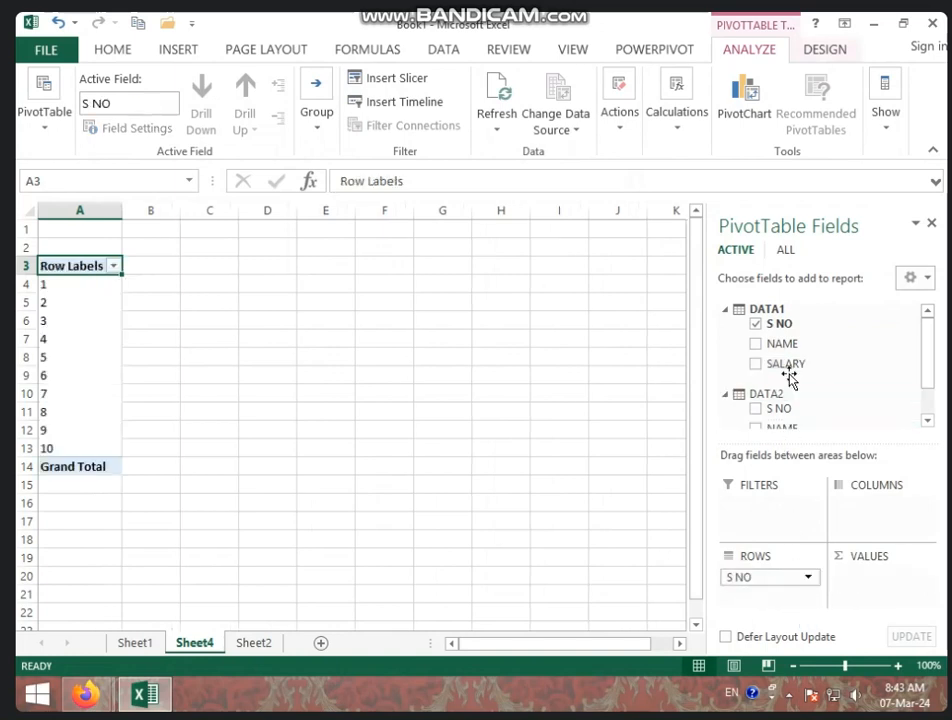
left_click(756, 344)
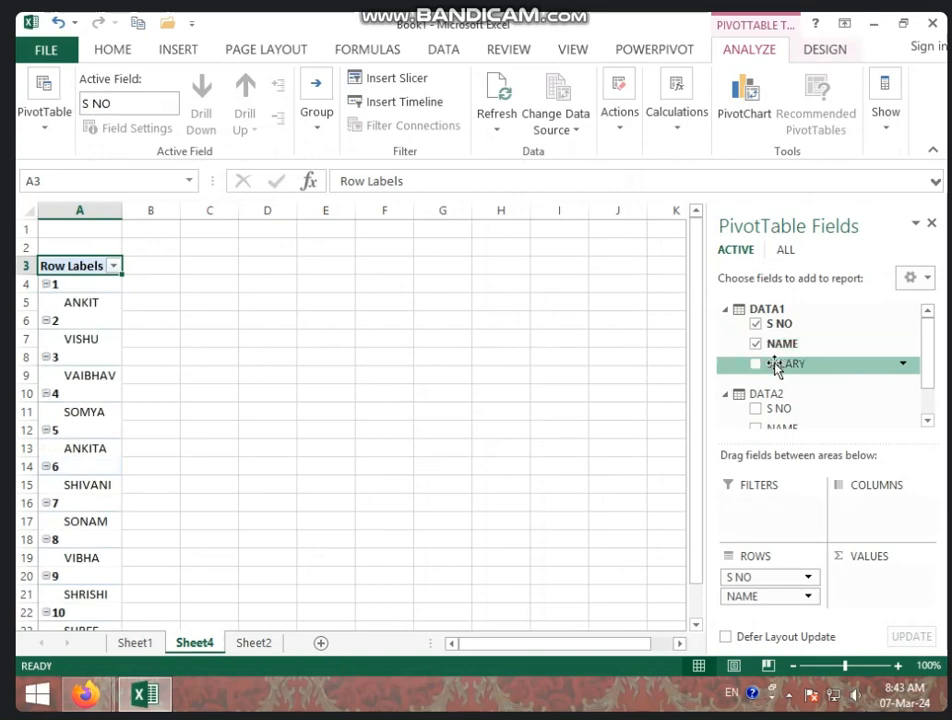
left_click(756, 364)
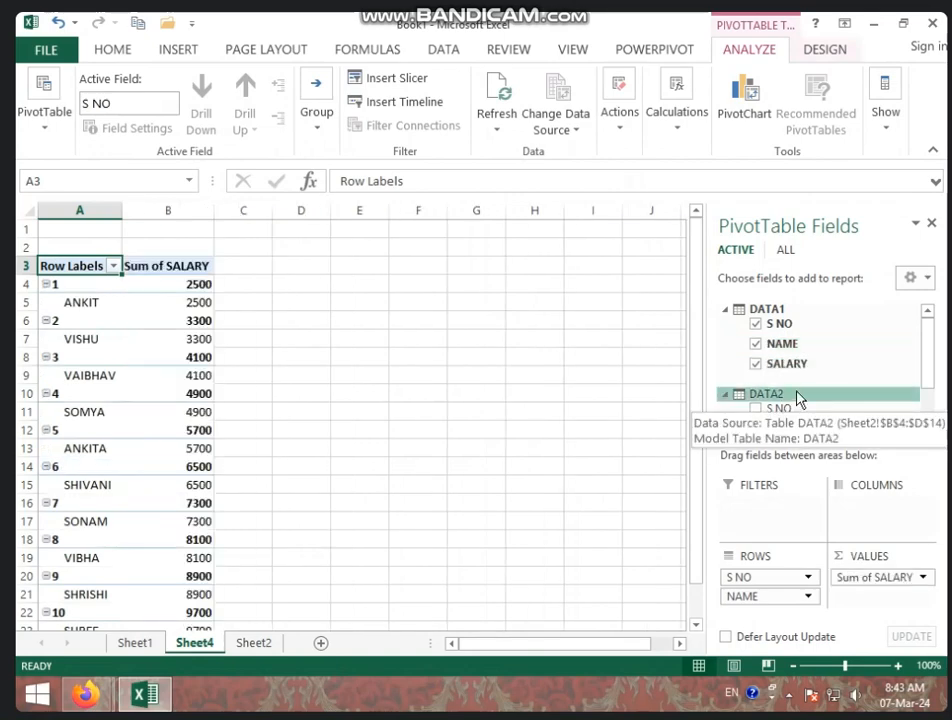
Step: Add the ATTENDANCE field from DATA2 to the PivotTable values
scroll(806, 389, "down", 2)
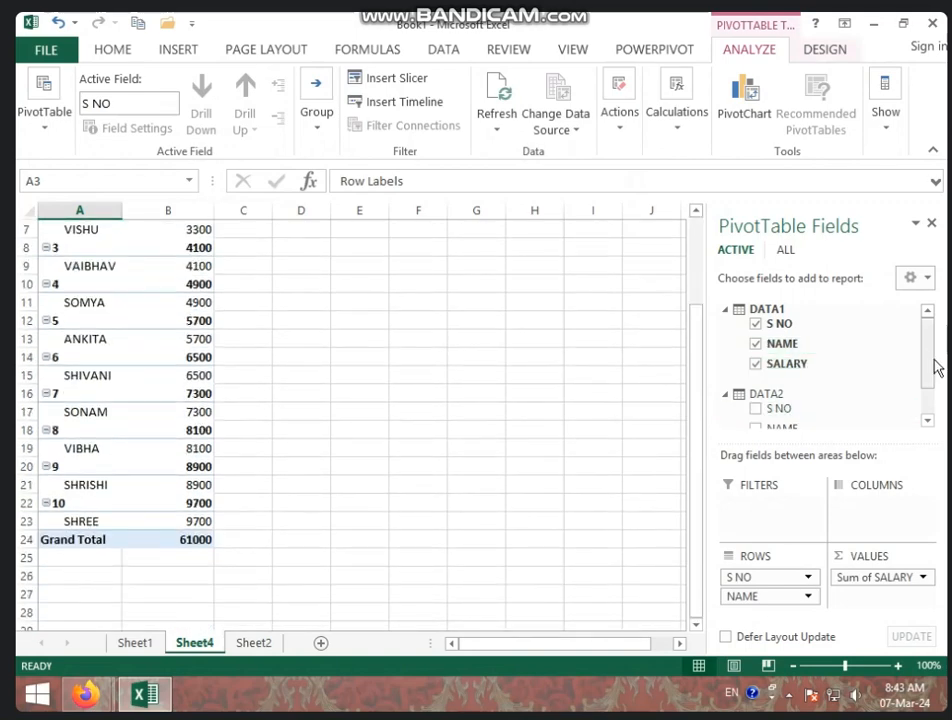
left_click_drag(927, 353, 927, 384)
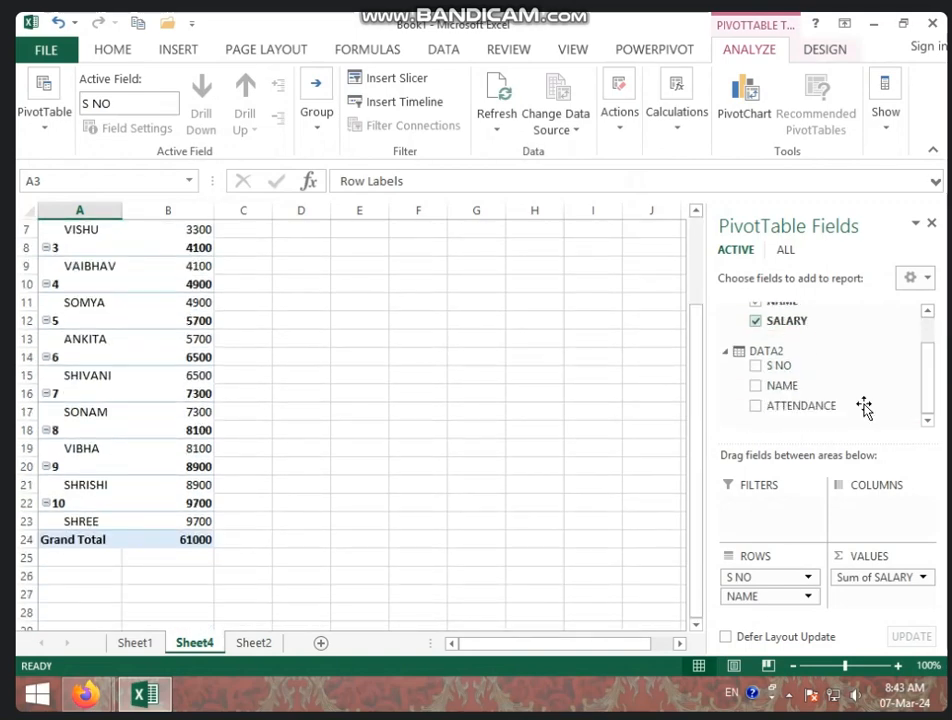
left_click(755, 407)
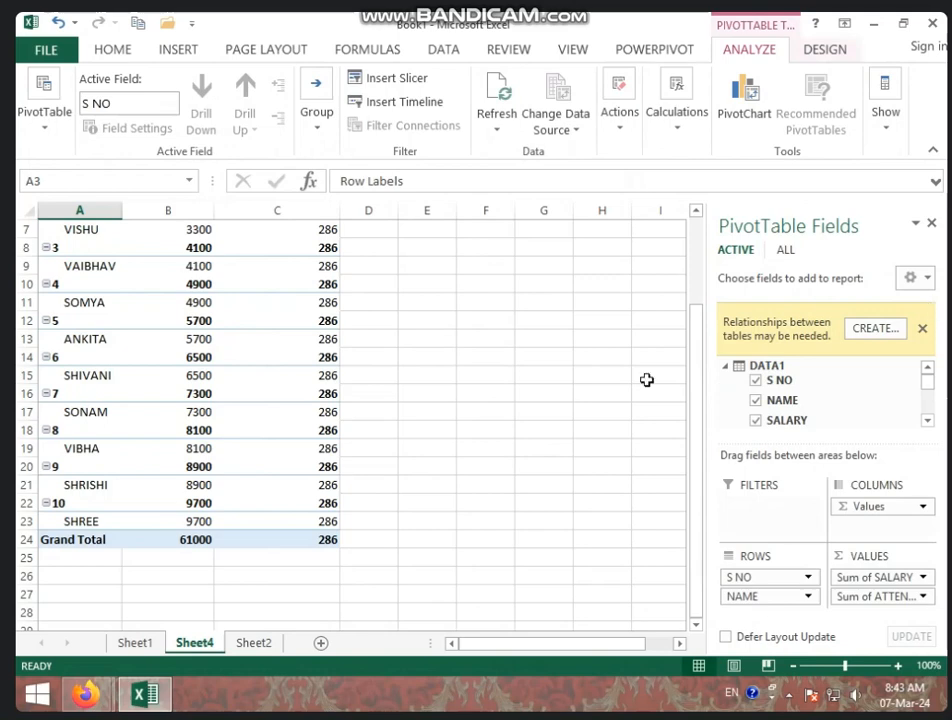
Step: Create a table relationship linking DATA2's S NO foreign column to DATA1's S NO primary column
left_click_drag(696, 463, 698, 418)
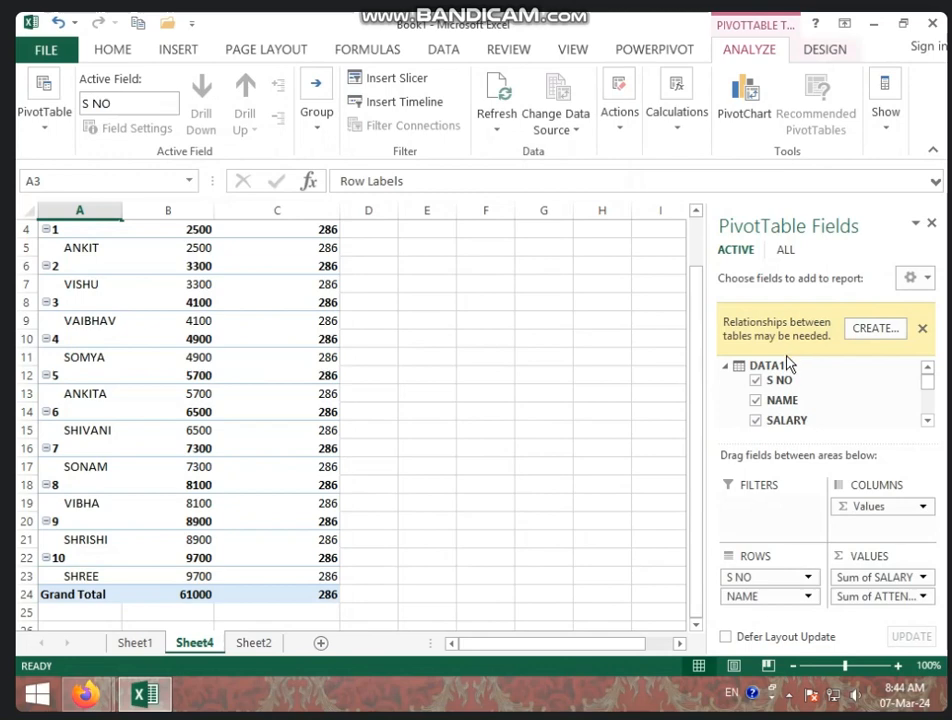
left_click(864, 328)
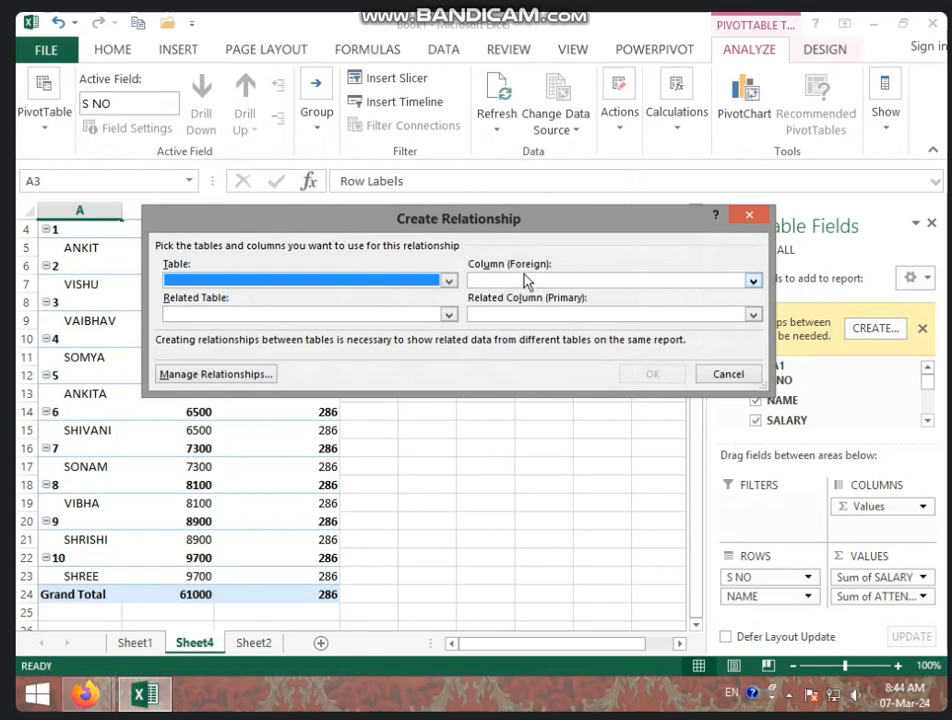
left_click(449, 281)
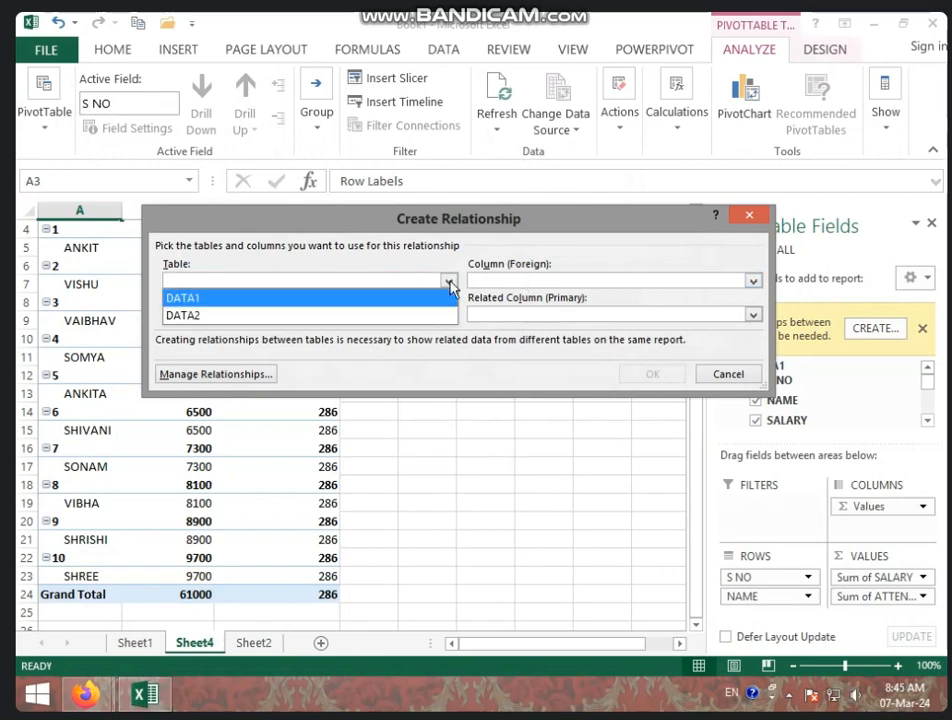
left_click(384, 316)
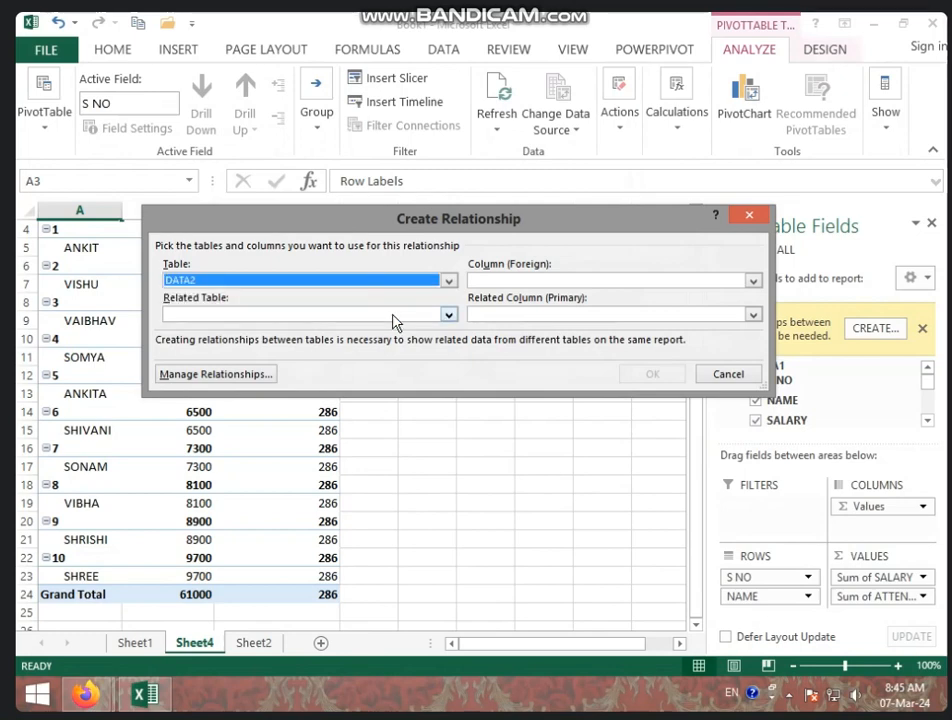
left_click(752, 281)
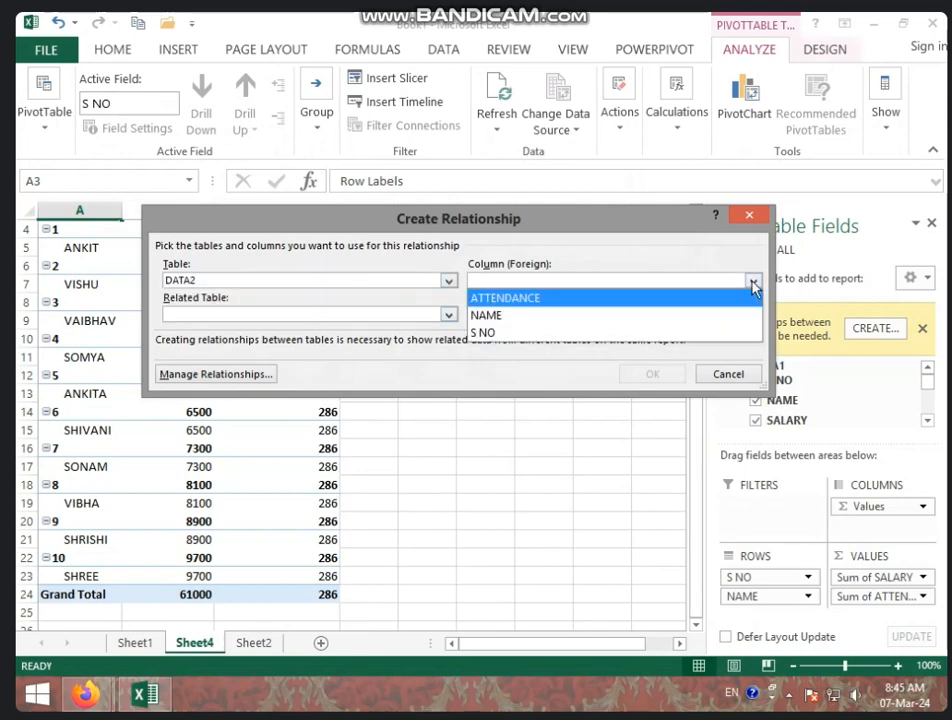
left_click(614, 335)
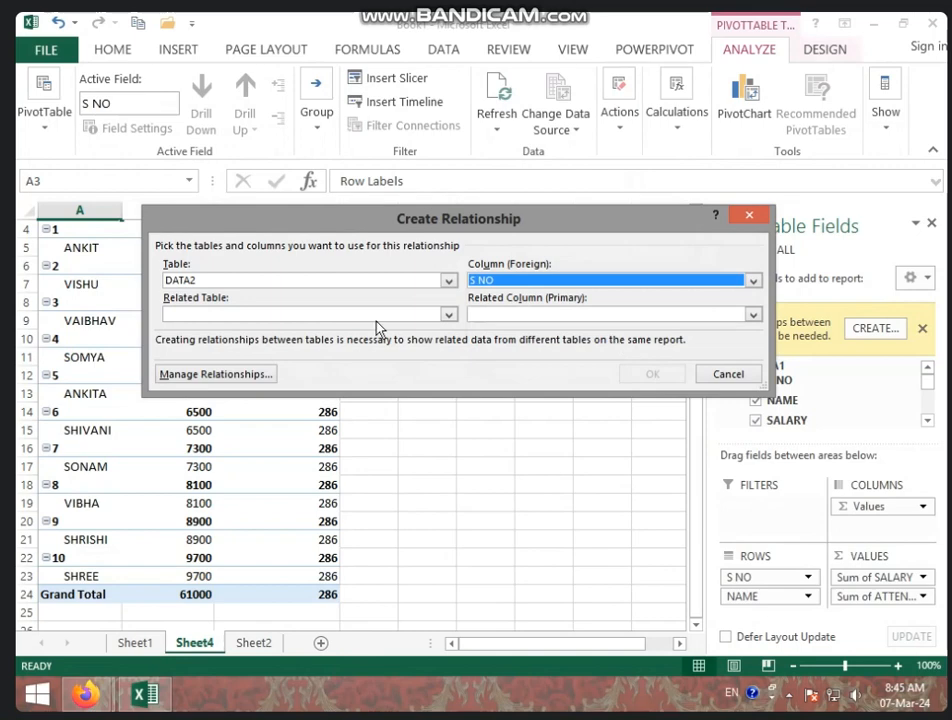
left_click(447, 316)
left_click(437, 333)
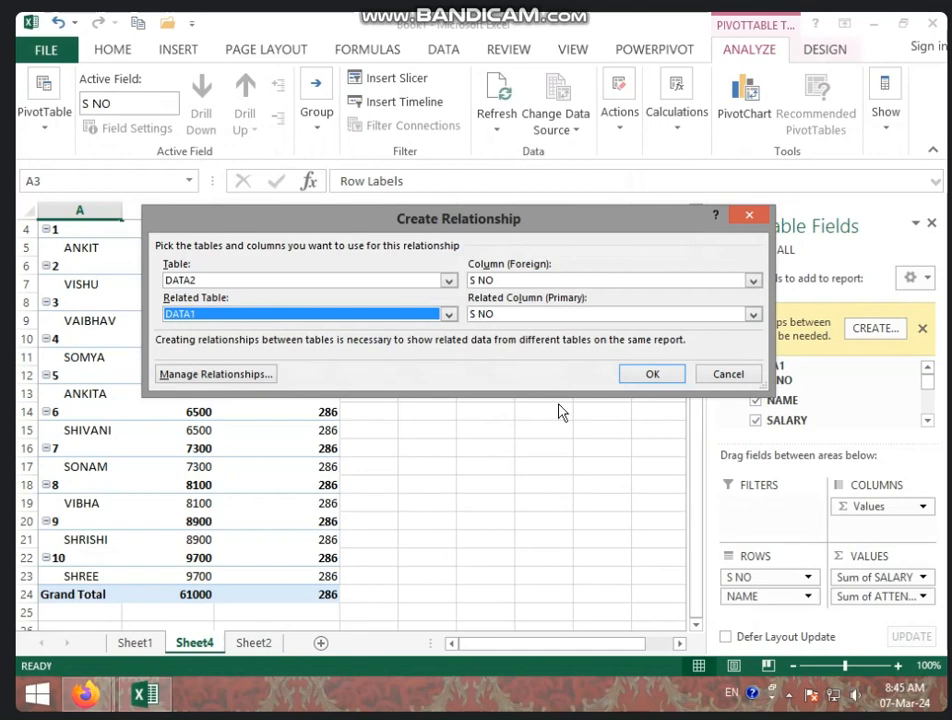
left_click(640, 376)
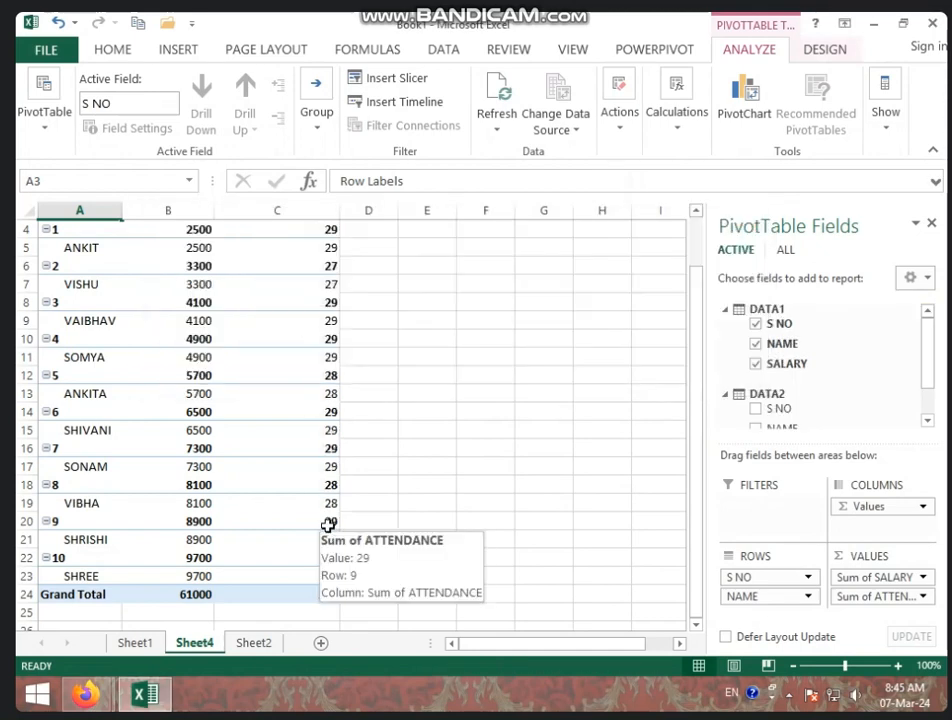
Step: Hide the PivotTable field list and view the workbook's list of table relationships
scroll(328, 524, "up", 1)
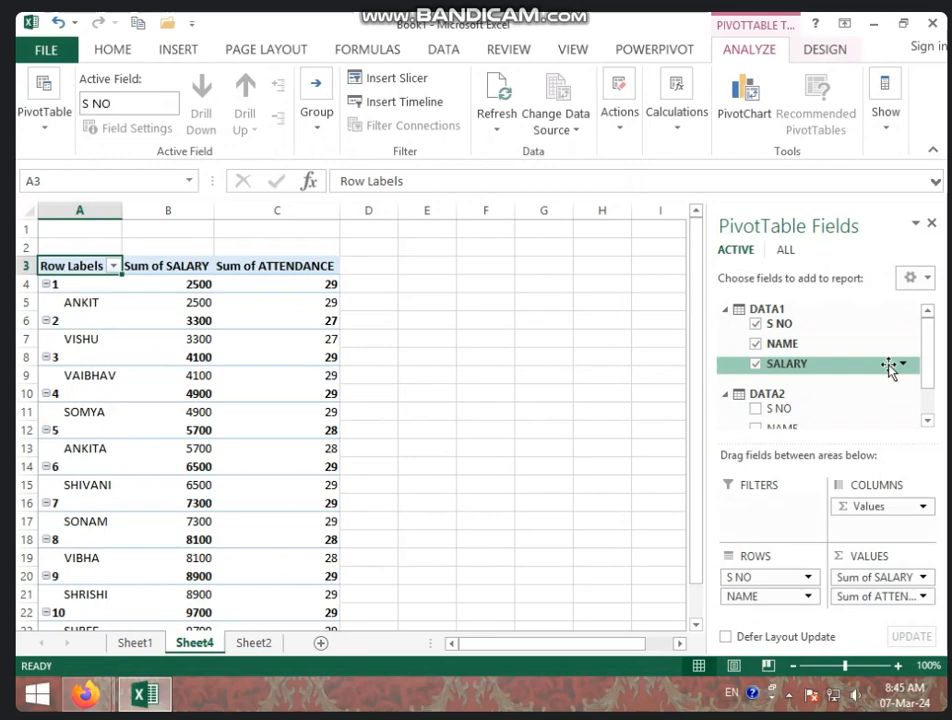
left_click(931, 223)
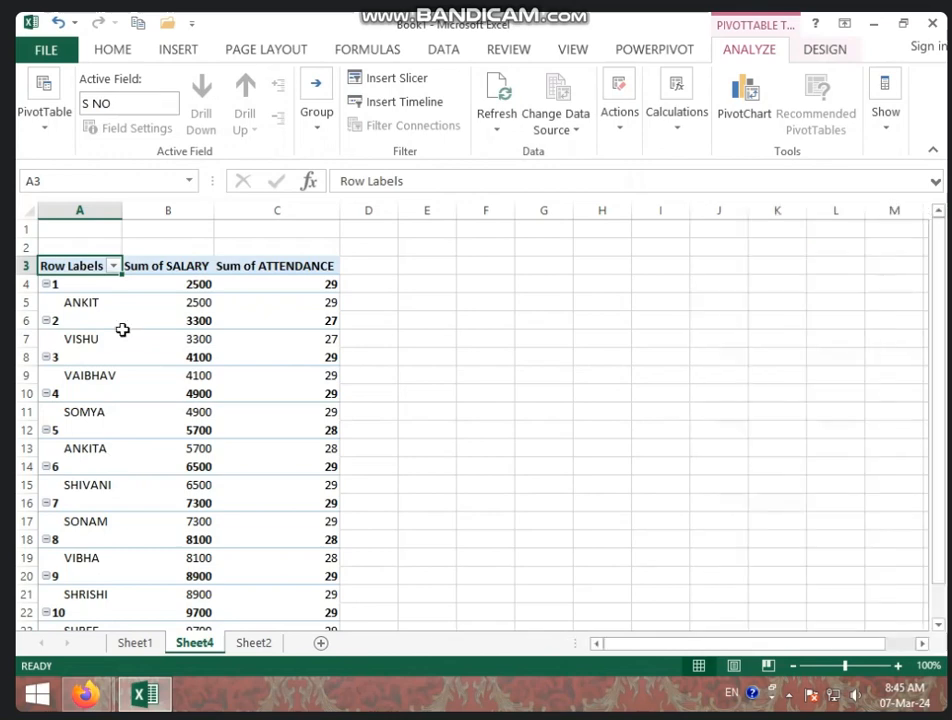
left_click(124, 296)
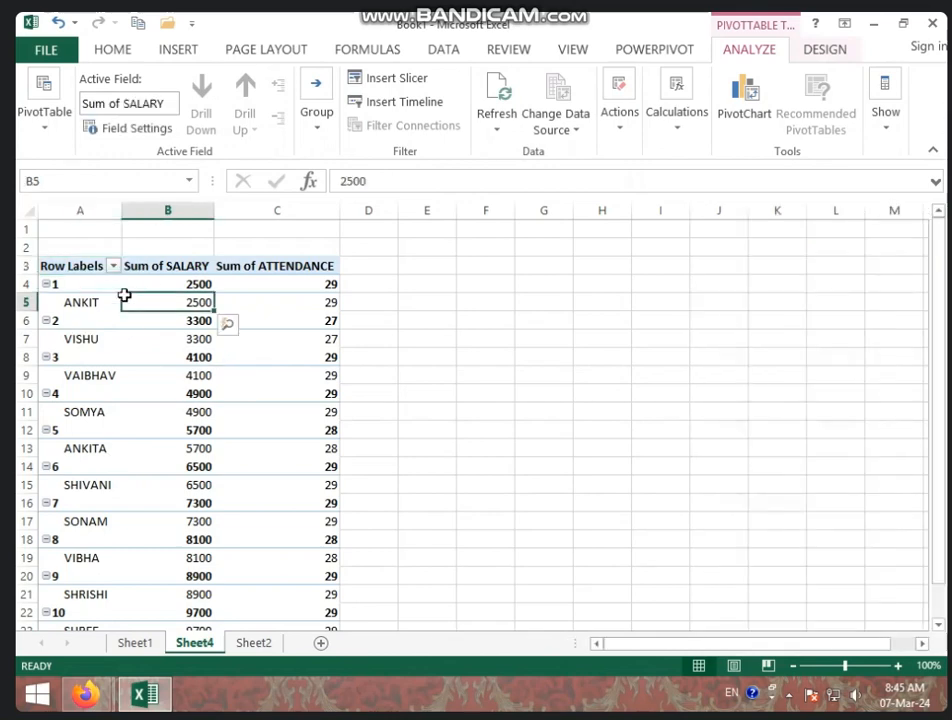
left_click(824, 53)
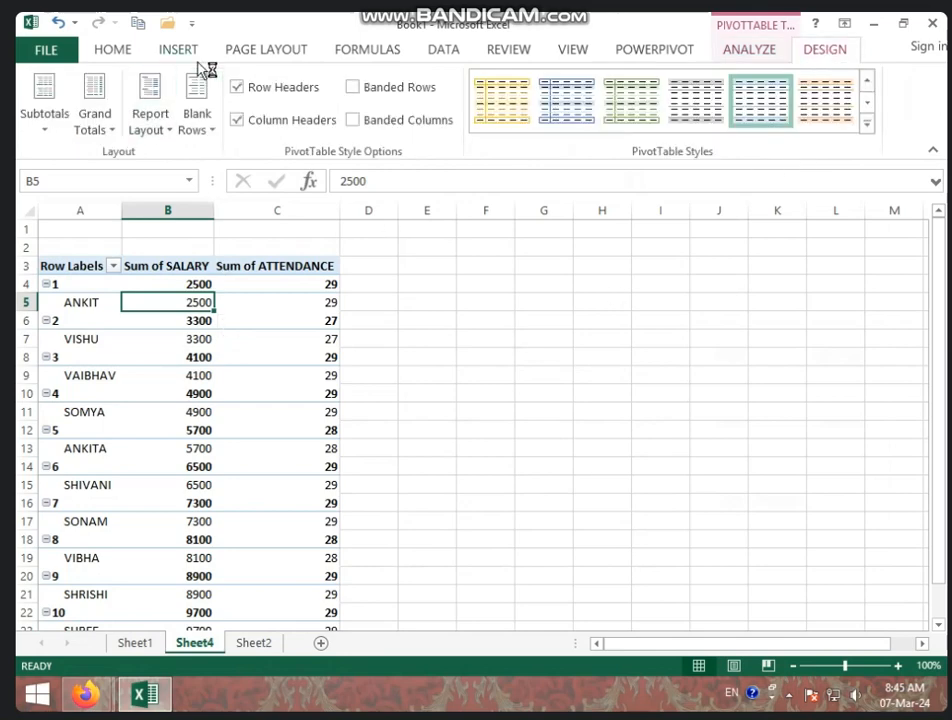
left_click(442, 53)
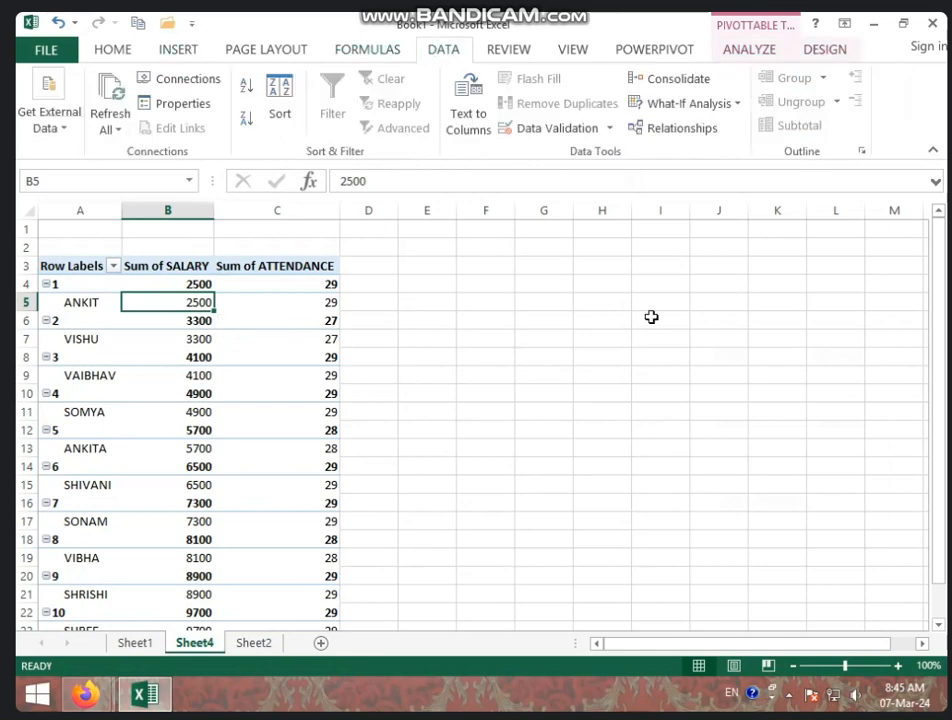
left_click(683, 134)
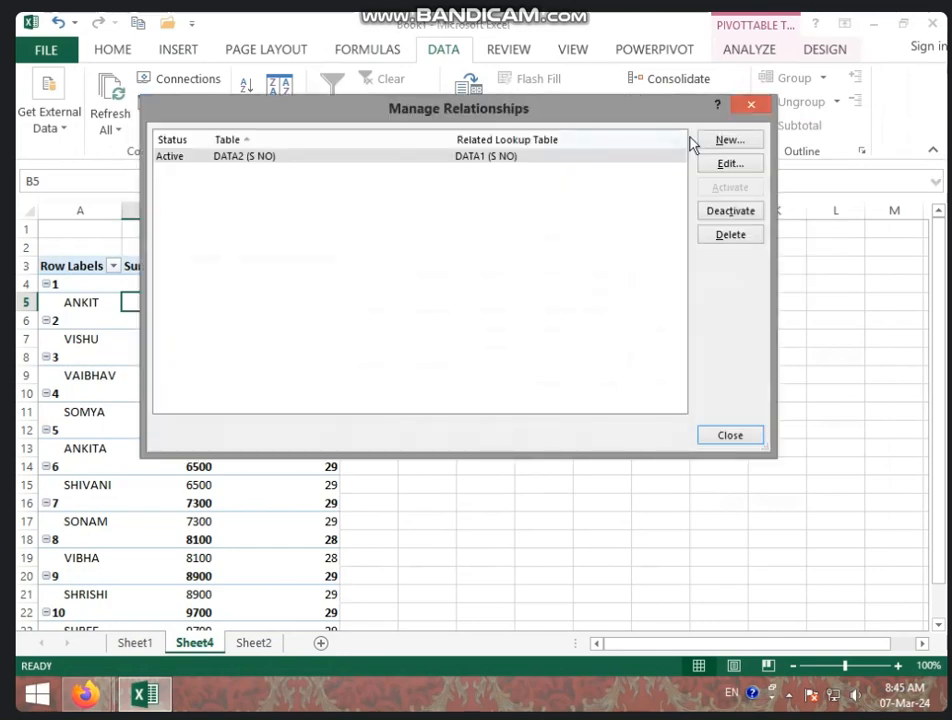
left_click(754, 106)
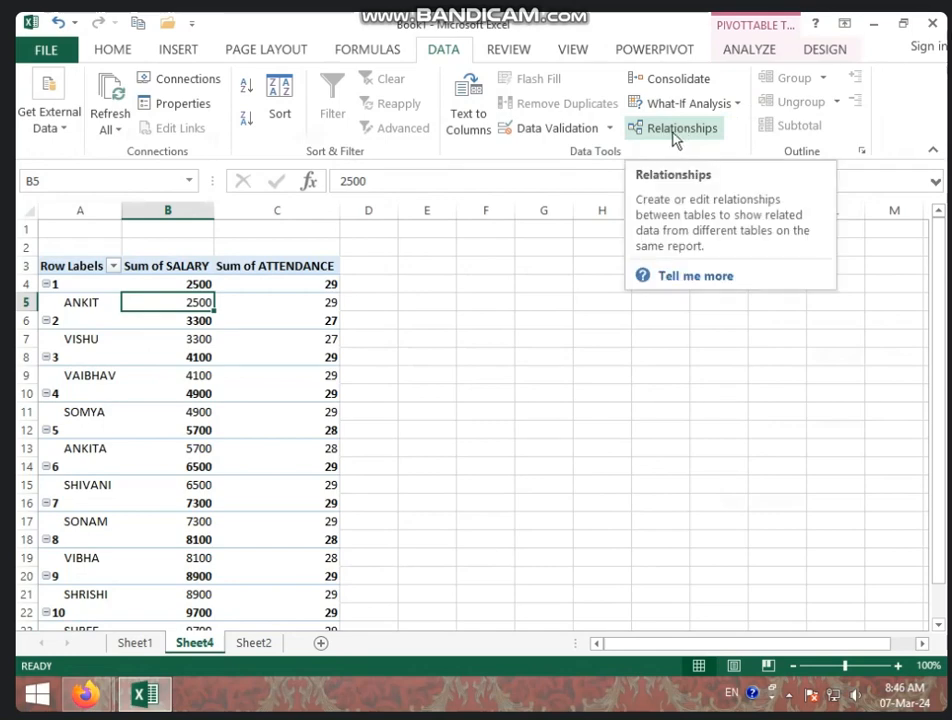
Step: Examine the editable tables and columns of the DATA2 to DATA1 relationship, leaving its definition as it is
left_click(675, 137)
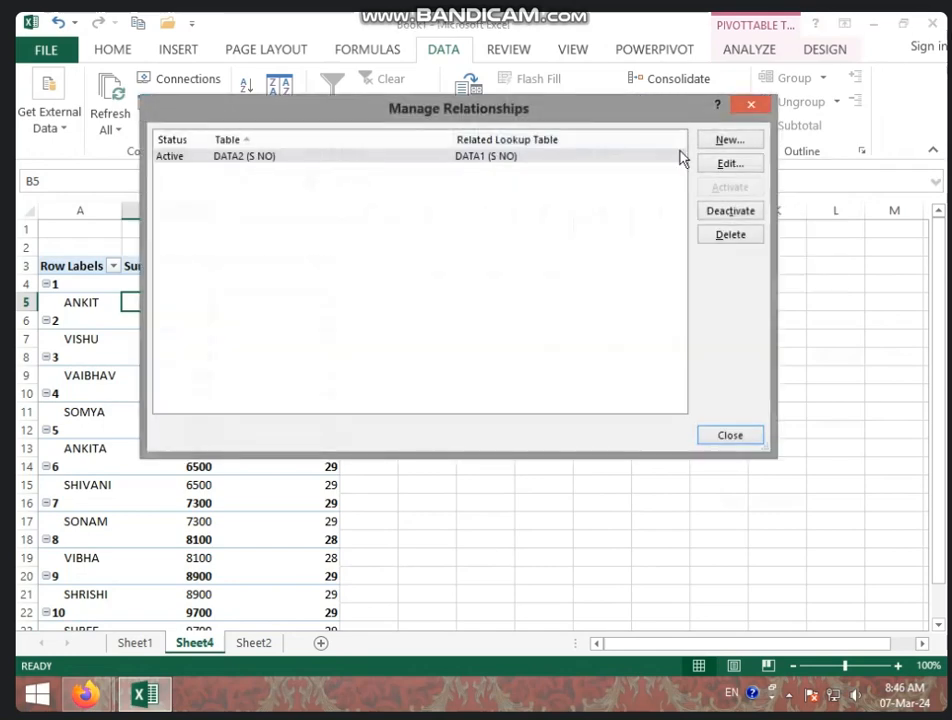
left_click(449, 168)
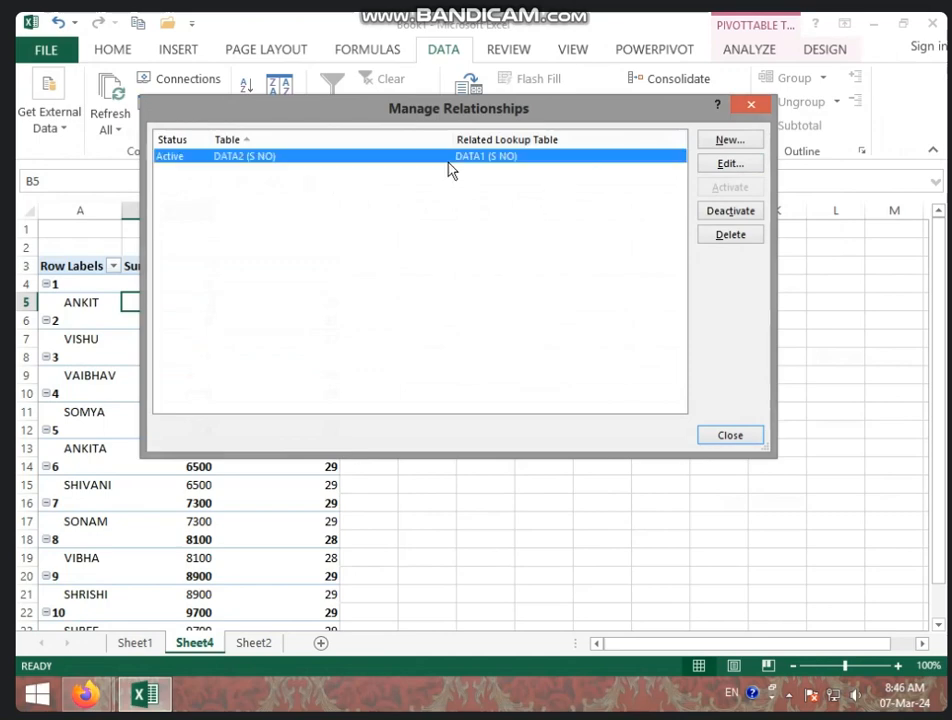
left_click(739, 166)
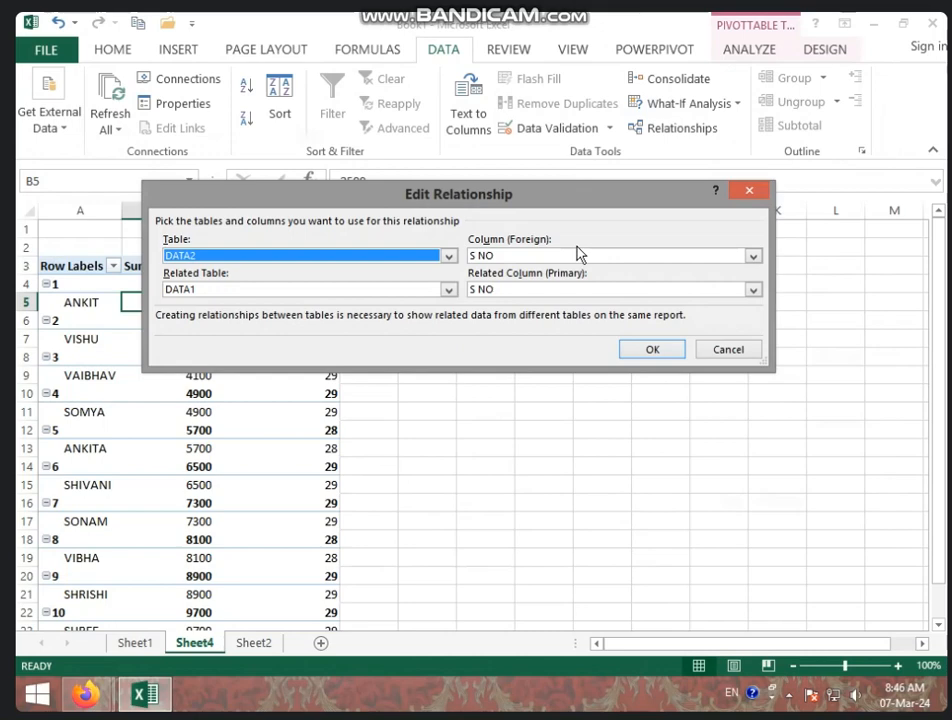
left_click(762, 194)
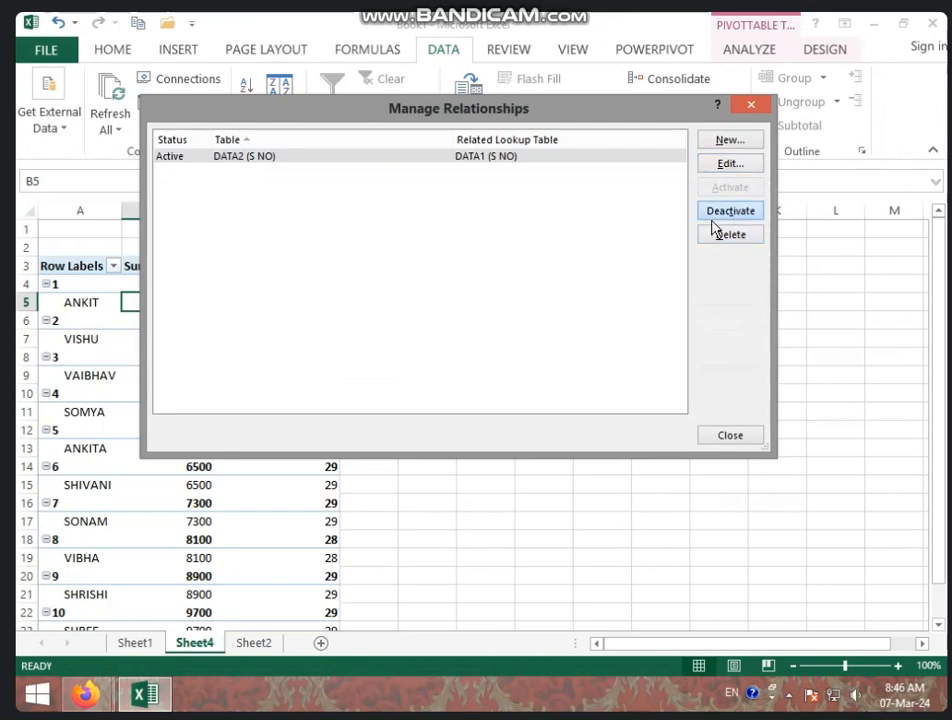
Step: Deactivate the relationship between DATA2 and DATA1 and activate it again
left_click(716, 214)
left_click(455, 399)
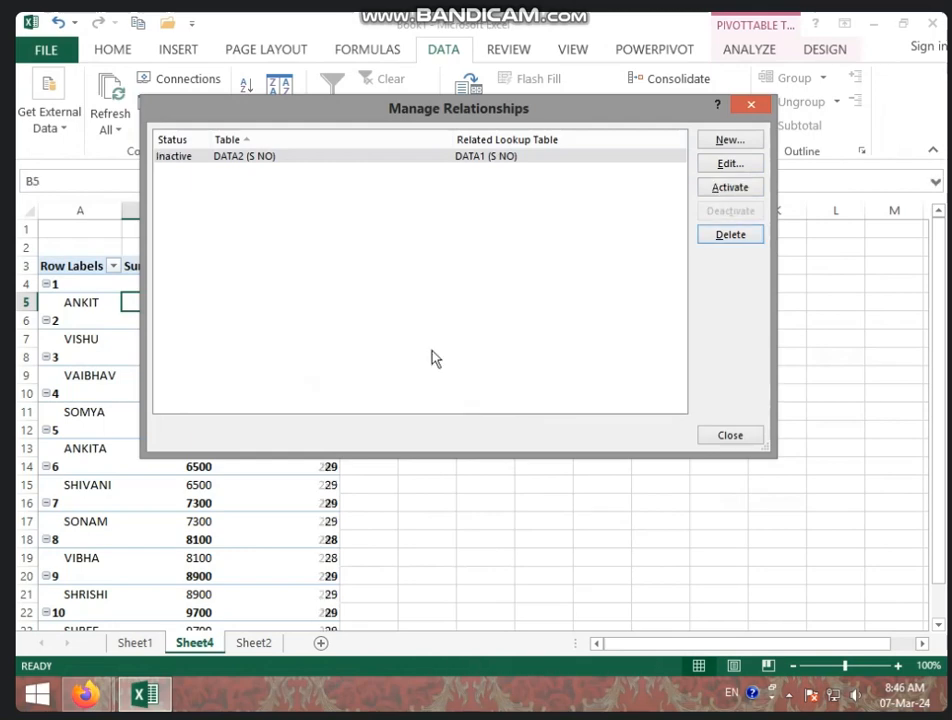
left_click(748, 188)
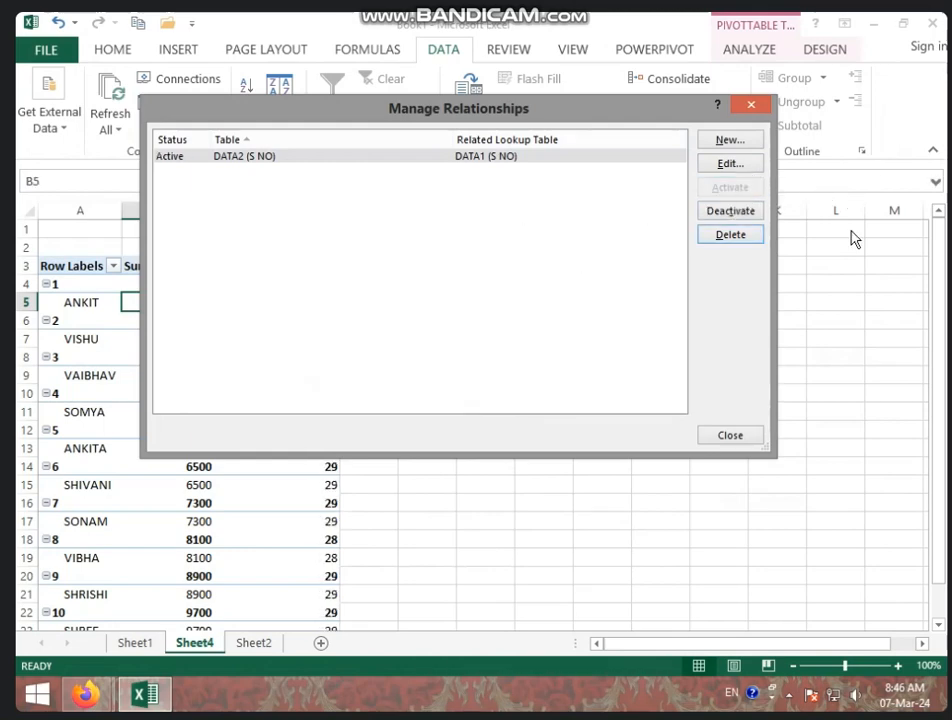
Step: Delete the S NO relationship between DATA2 and DATA1 and return to the PivotTable on Sheet4
left_click(732, 236)
left_click(460, 402)
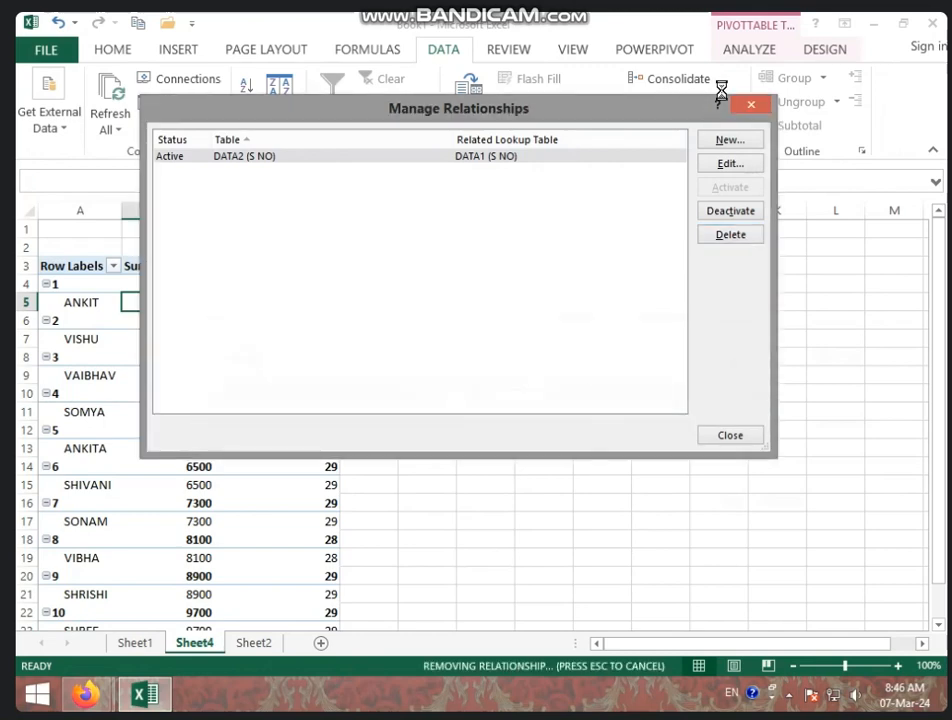
left_click(748, 106)
left_click(174, 543)
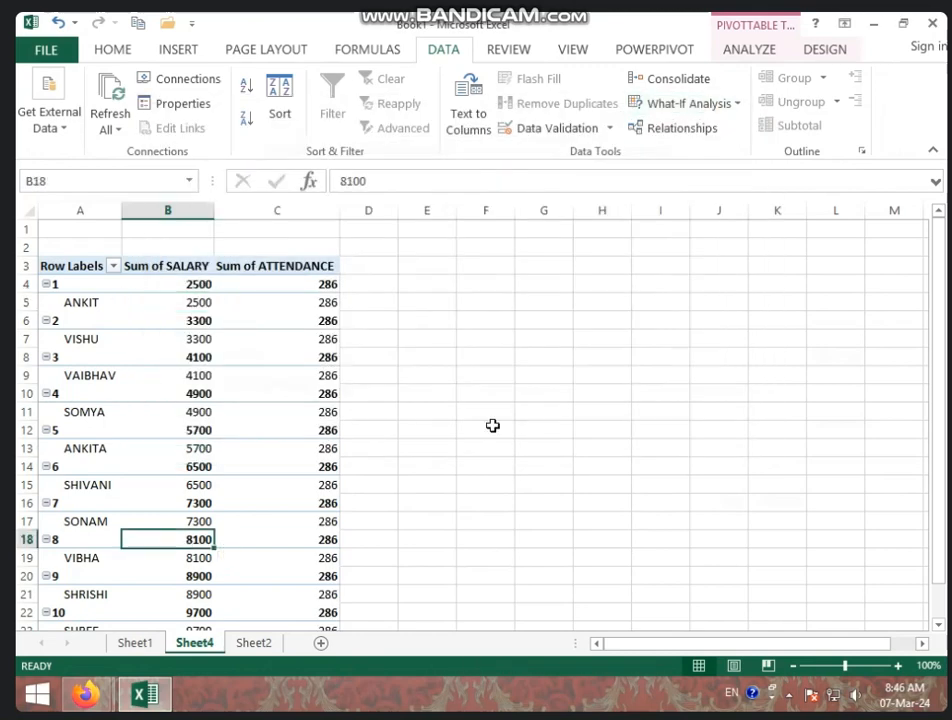
Step: Show the PivotTable field list to check whether a table relationship is needed, and hide it again
left_click(757, 49)
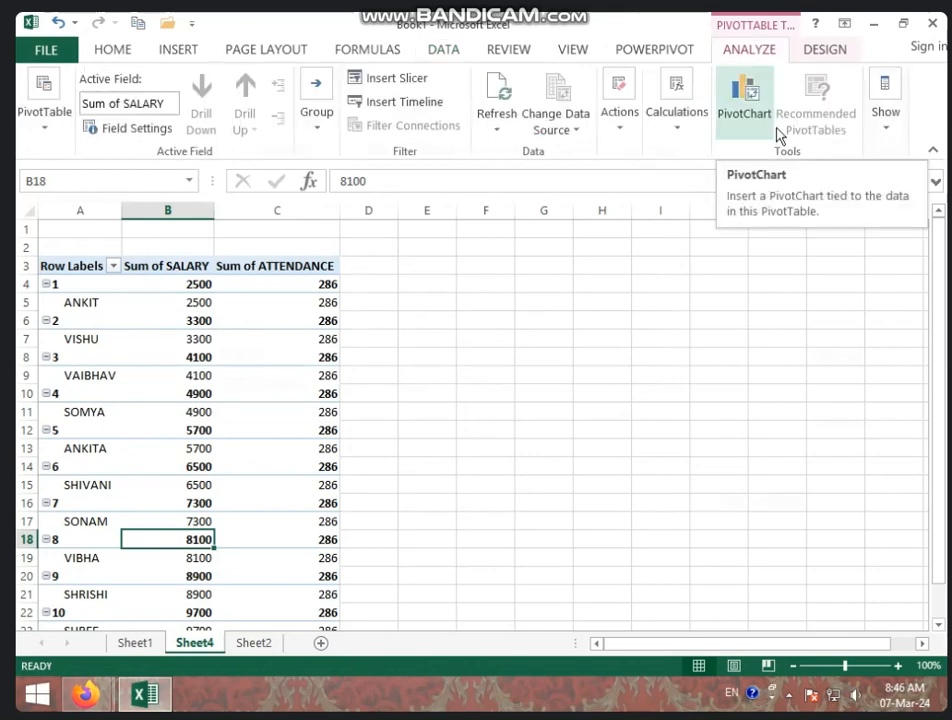
left_click(884, 125)
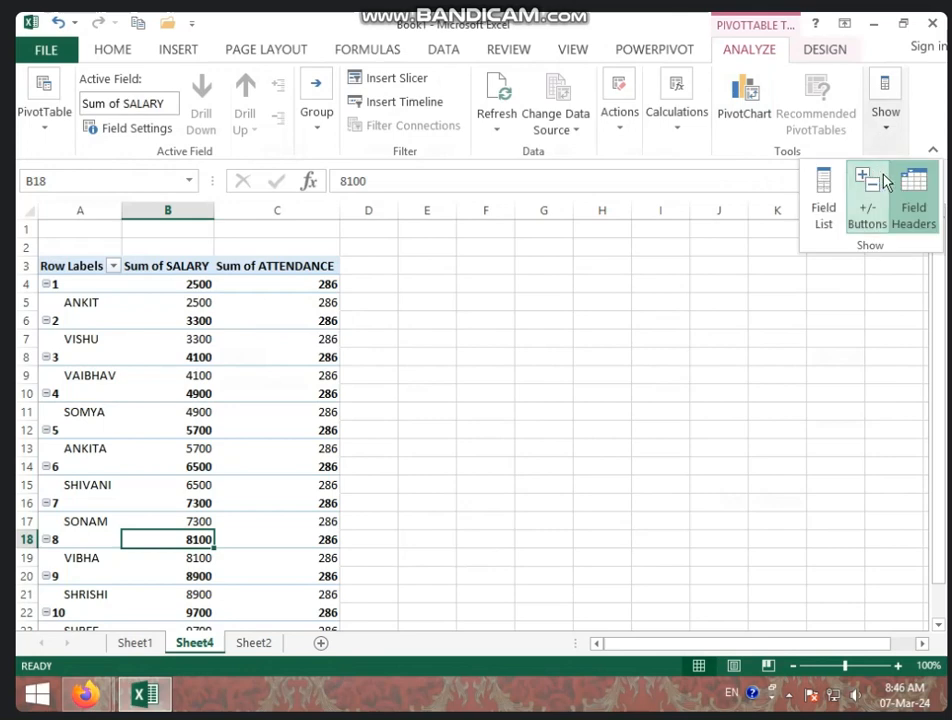
left_click(825, 212)
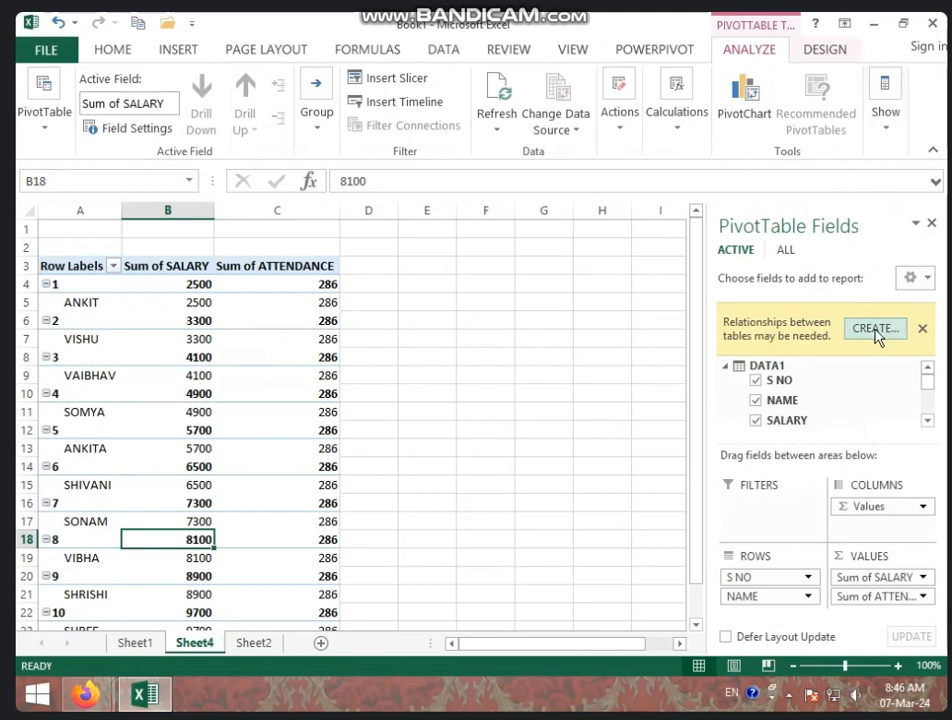
left_click(931, 223)
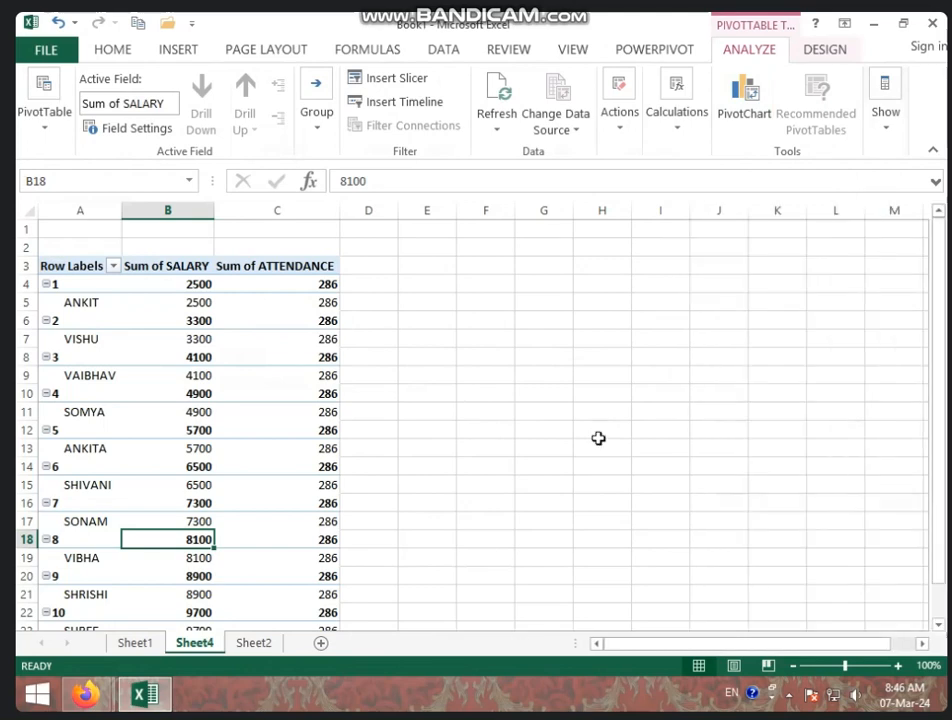
Step: Delete Sheet4, which holds the combined PivotTable, and go to an empty cell below the salary table on Sheet1
right_click(211, 643)
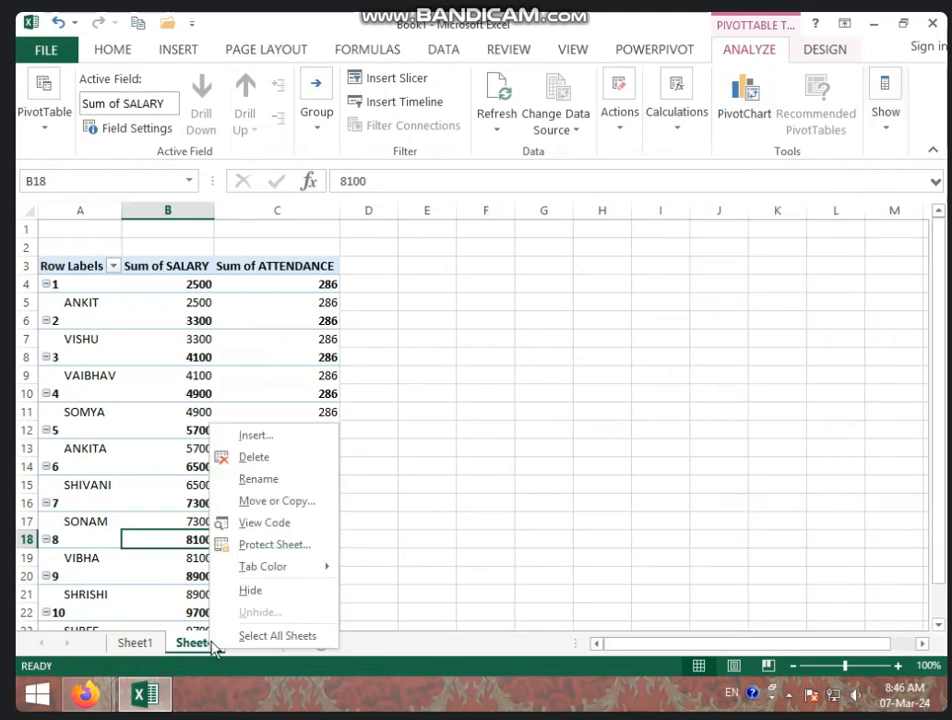
left_click(262, 458)
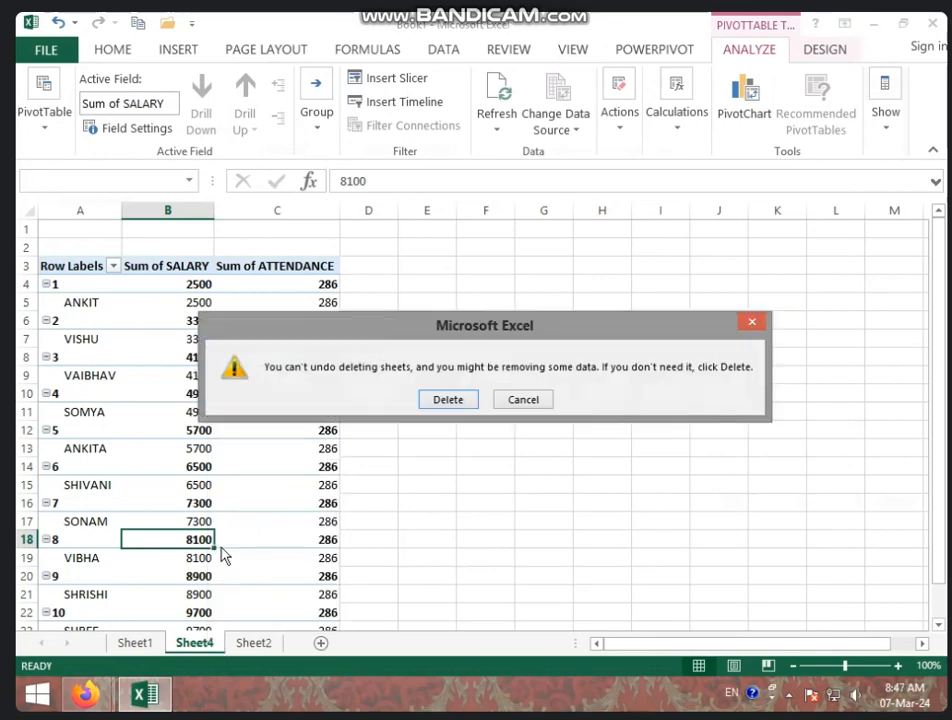
left_click(447, 399)
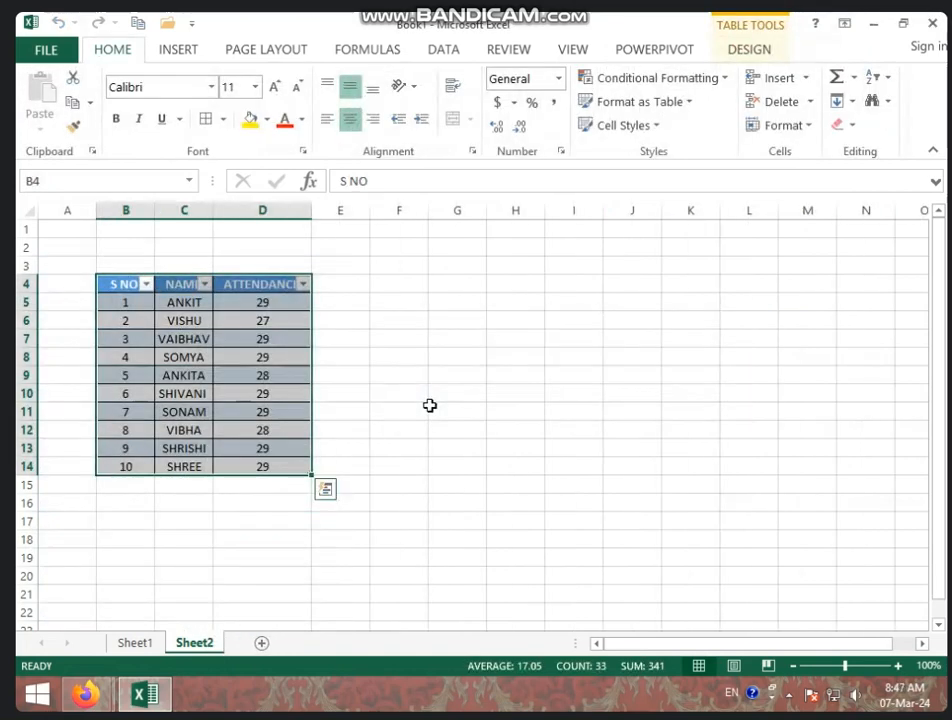
left_click(140, 646)
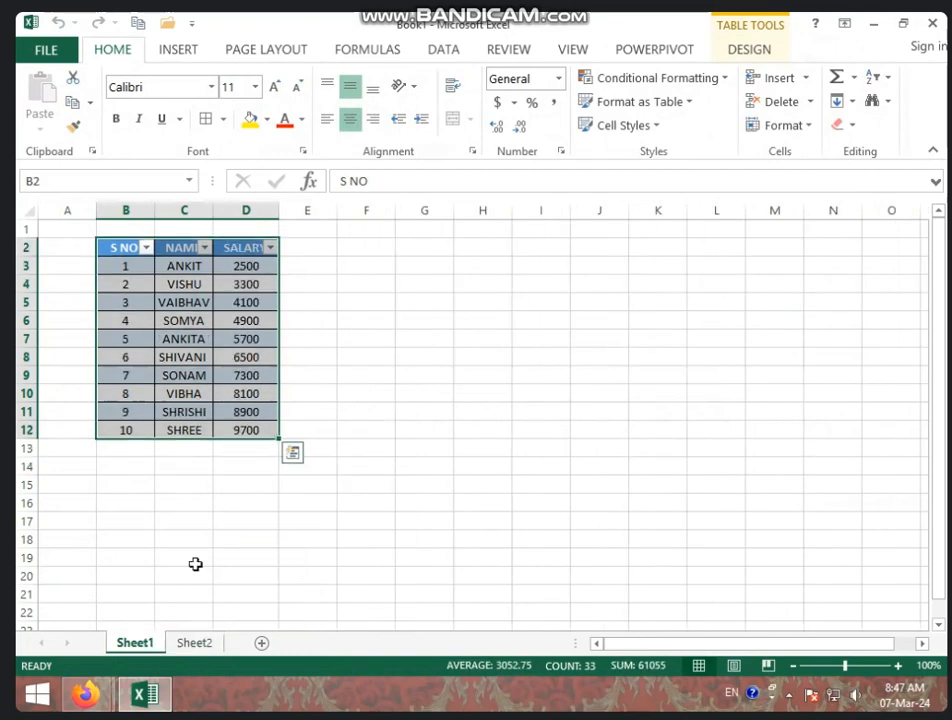
left_click(195, 564)
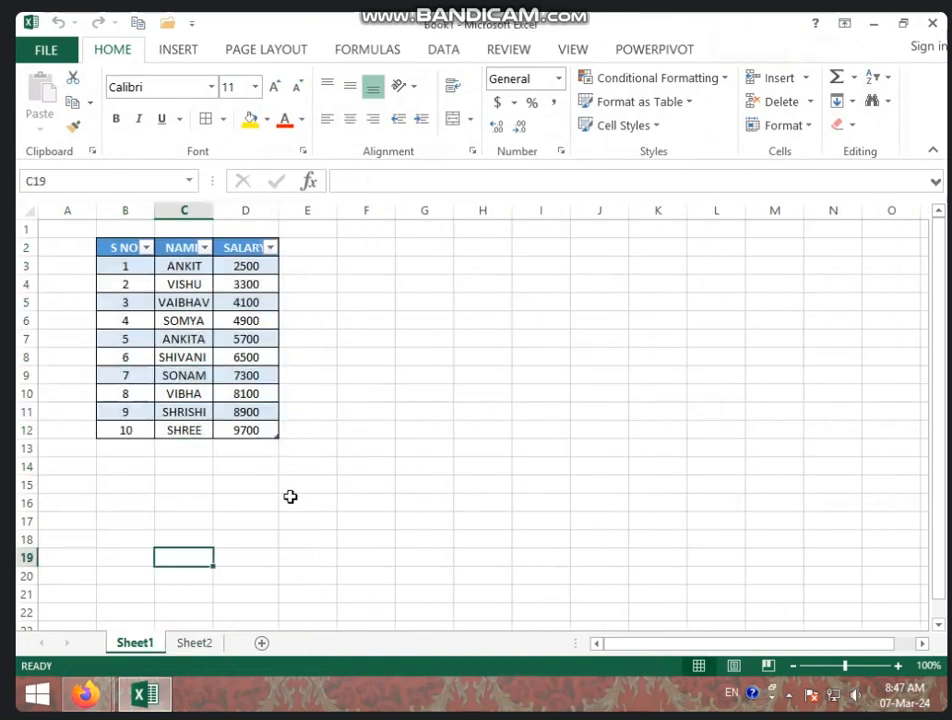